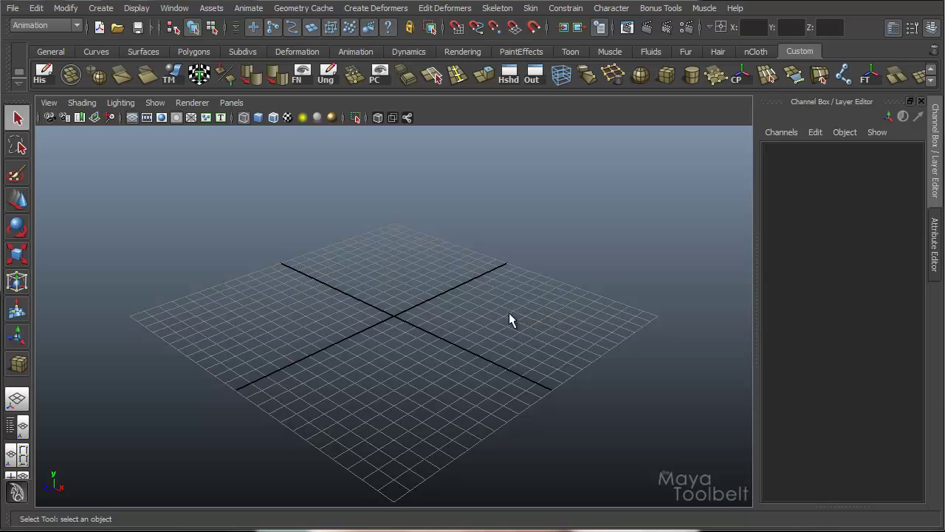
# Create a polygon cube near the grid's origin with its centre about 3.7 units above the grid.
pyautogui.click(100, 8)
pyautogui.moveTo(147, 45)
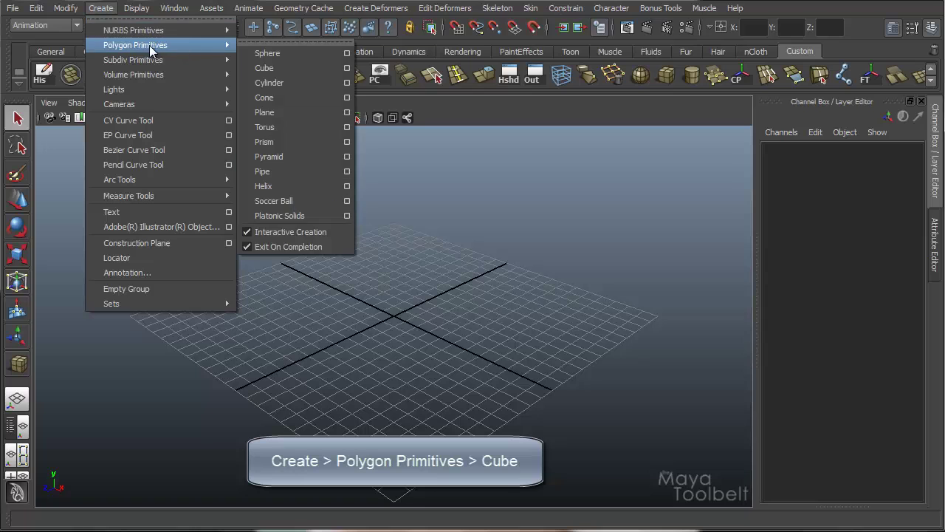
pyautogui.click(279, 70)
pyautogui.moveTo(397, 342)
pyautogui.mouseDown()
pyautogui.moveTo(422, 350)
pyautogui.moveTo(428, 333)
pyautogui.mouseUp()
pyautogui.moveTo(450, 372)
pyautogui.keyDown('alt'); pyautogui.mouseDown()
pyautogui.moveTo(375, 296)
pyautogui.moveTo(368, 318)
pyautogui.moveTo(331, 322)
pyautogui.moveTo(468, 271)
pyautogui.moveTo(447, 271)
pyautogui.moveTo(459, 292)
pyautogui.moveTo(465, 278)
pyautogui.mouseUp(); pyautogui.keyUp('alt')
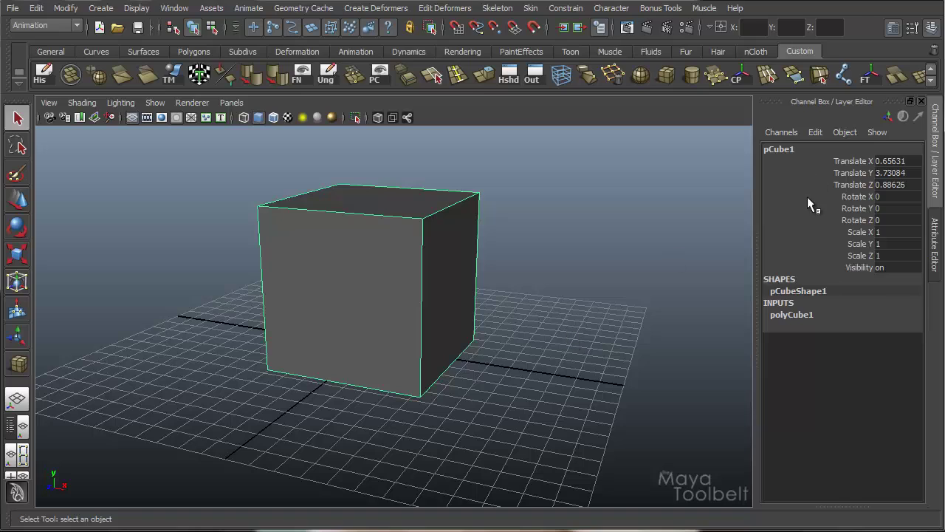
# Try rotating the cube through its Rotate X and Rotate Z channels, undoing each rotation.
pyautogui.click(856, 161)
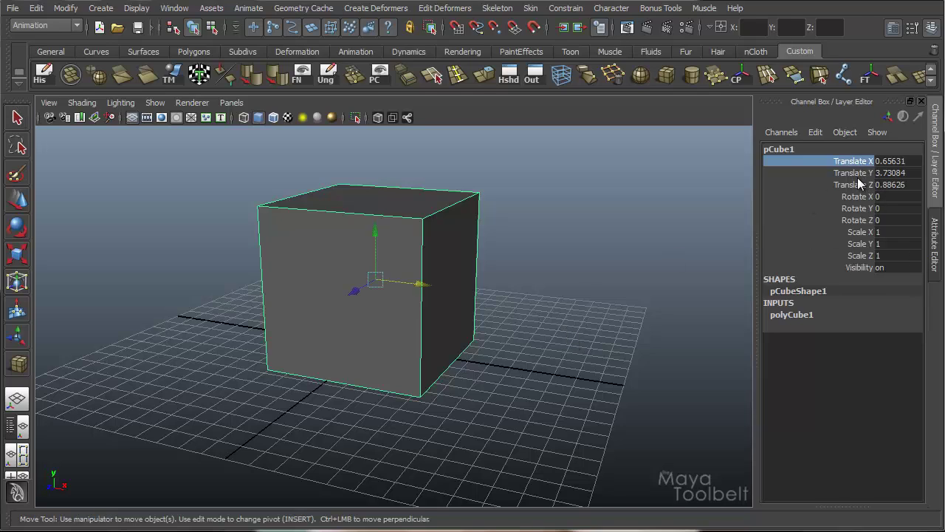
pyautogui.click(856, 174)
pyautogui.click(853, 185)
pyautogui.click(857, 196)
pyautogui.moveTo(613, 256); pyautogui.dragTo(633, 264, button='middle')
pyautogui.hotkey('ctrl', 'z')
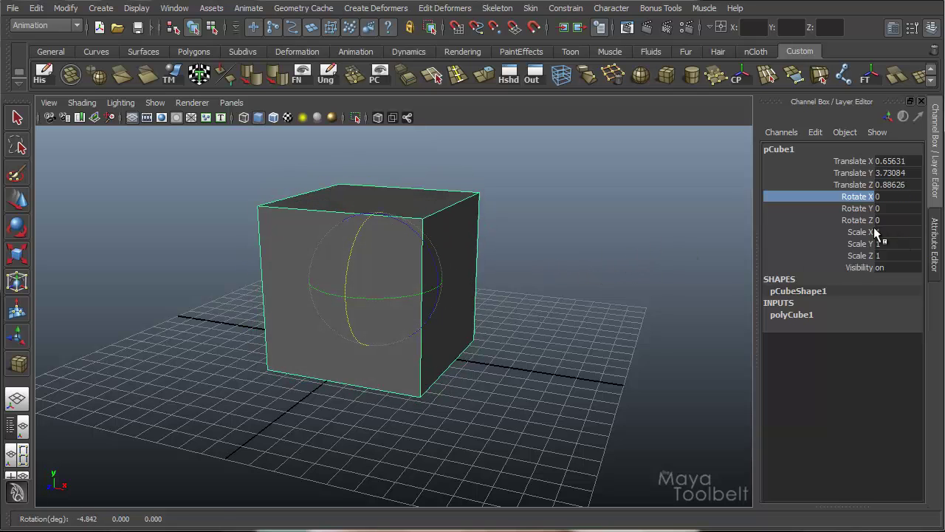
pyautogui.click(856, 220)
pyautogui.moveTo(542, 300); pyautogui.dragTo(534, 310, button='middle')
pyautogui.hotkey('ctrl', 'z')
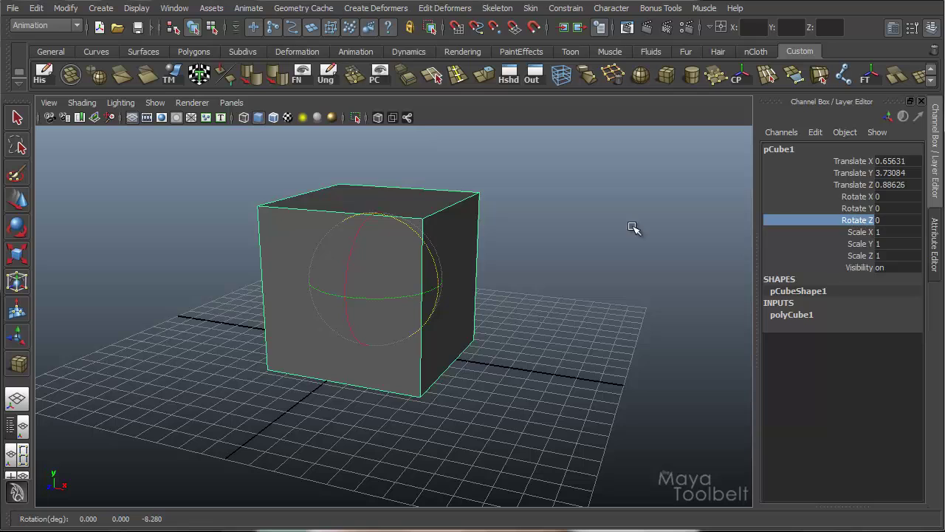
# Try scaling the cube through its Scale Z channel and undo the scaling.
pyautogui.press('r')
pyautogui.click(858, 256)
pyautogui.moveTo(588, 291); pyautogui.dragTo(503, 327, button='middle')
pyautogui.hotkey('ctrl', 'z')
# Hide the cube by setting its Visibility to 0, show it again with 1, and clear the selection.
pyautogui.doubleClick(887, 268)
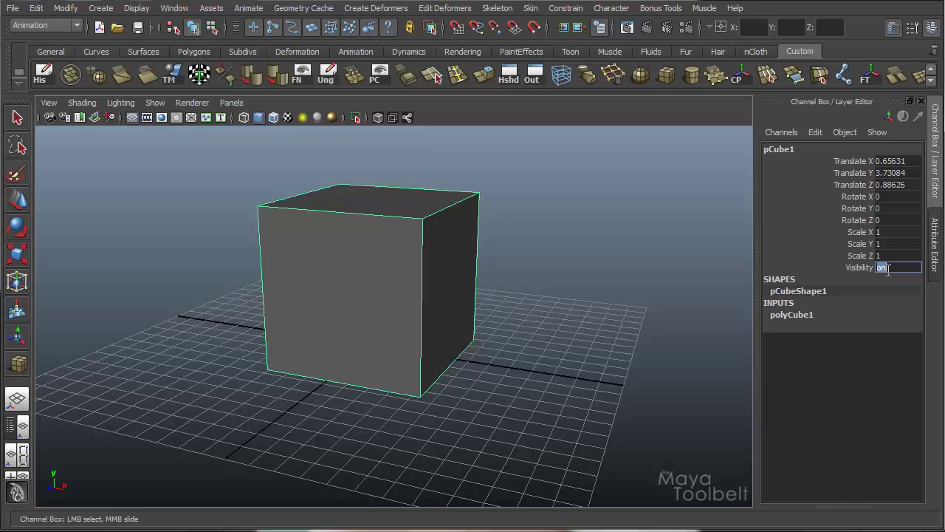
pyautogui.write('0')
pyautogui.press('Return')
pyautogui.write('1')
pyautogui.press('Return')
pyautogui.click(517, 264)
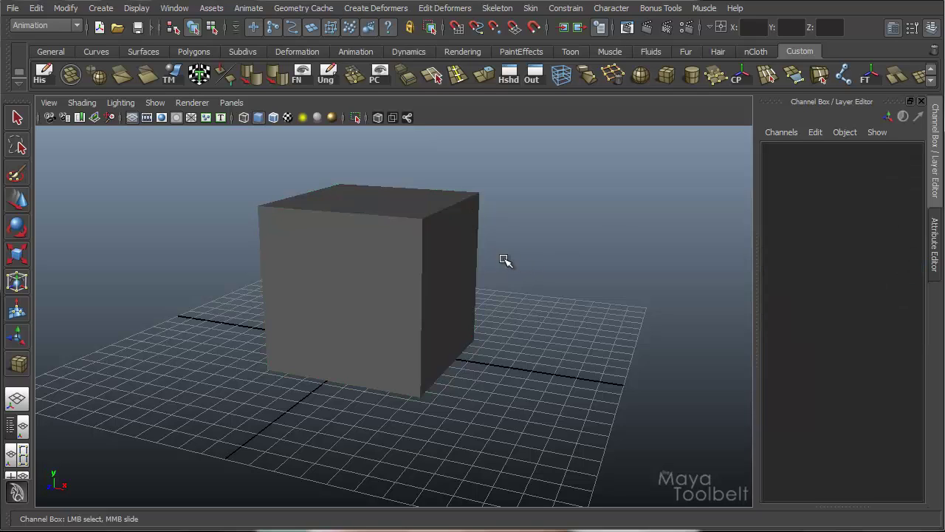
# Select the cube and open the Channel Control editor for it.
pyautogui.click(450, 271)
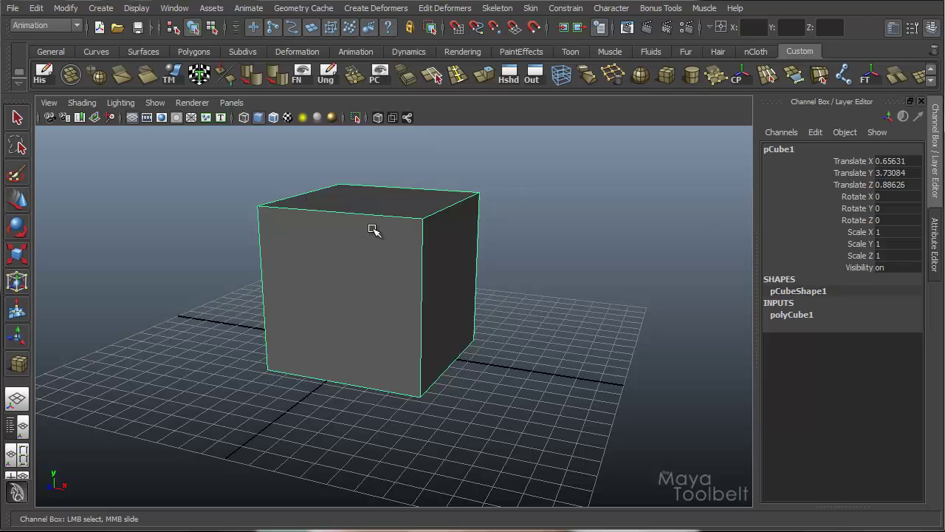
pyautogui.press('w')
pyautogui.click(174, 9)
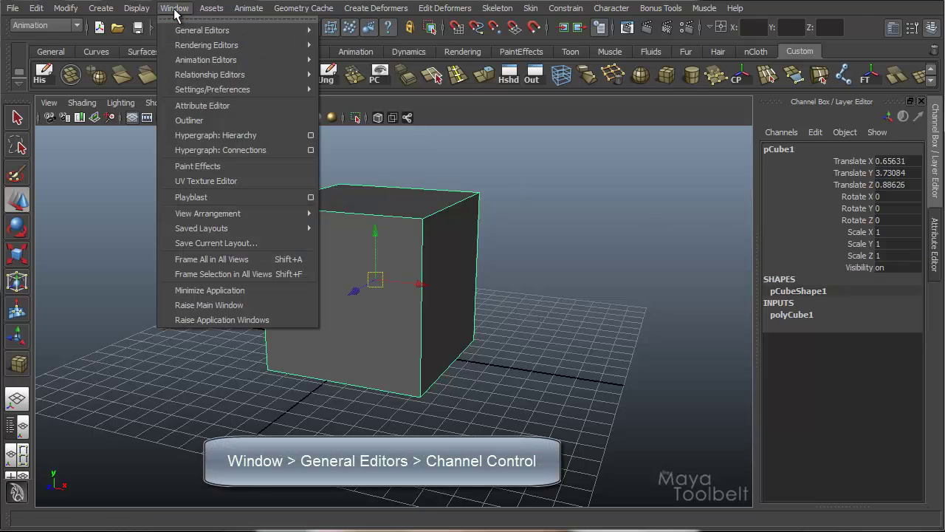
pyautogui.moveTo(222, 35)
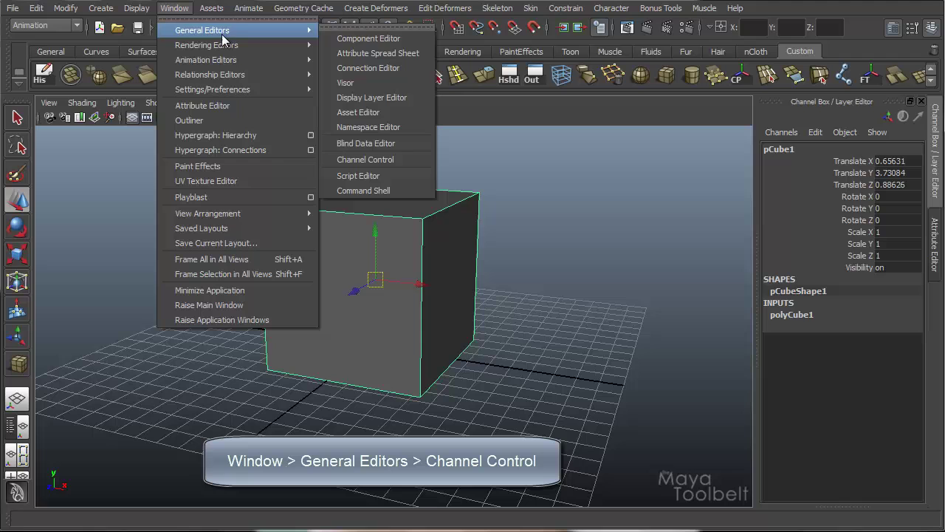
pyautogui.click(371, 162)
pyautogui.moveTo(393, 190); pyautogui.dragTo(403, 141)
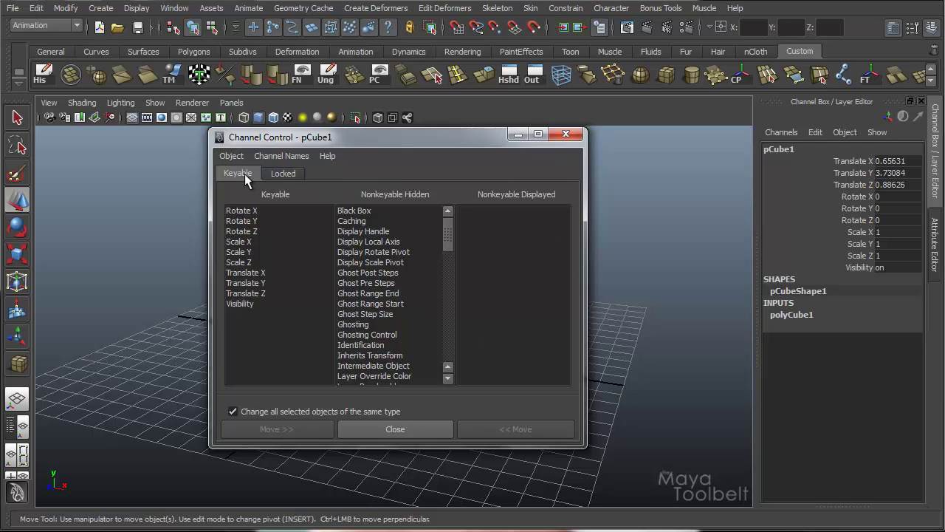
# Examine the cube's Locked and Non Locked channel lists, and its Keyable and Nonkeyable Hidden lists.
pyautogui.click(289, 173)
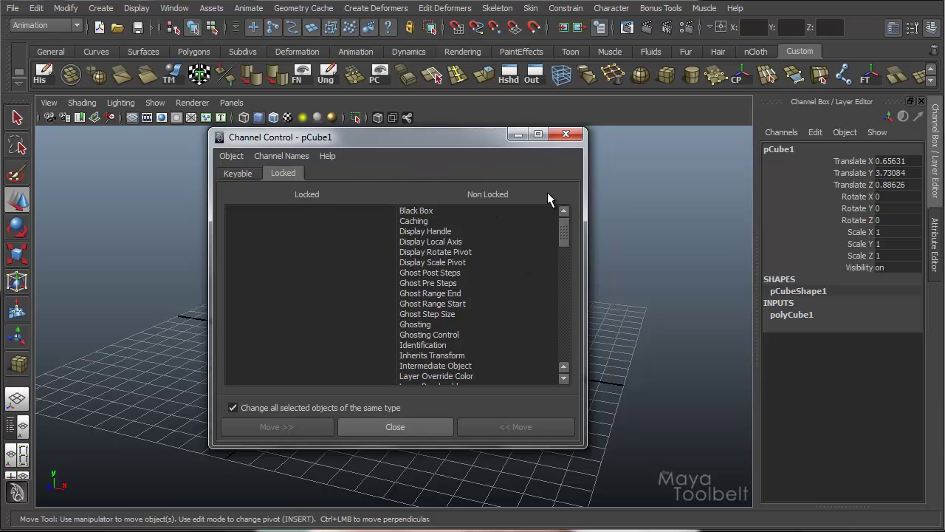
pyautogui.moveTo(564, 224)
pyautogui.mouseDown()
pyautogui.moveTo(570, 335)
pyautogui.moveTo(564, 221)
pyautogui.mouseUp()
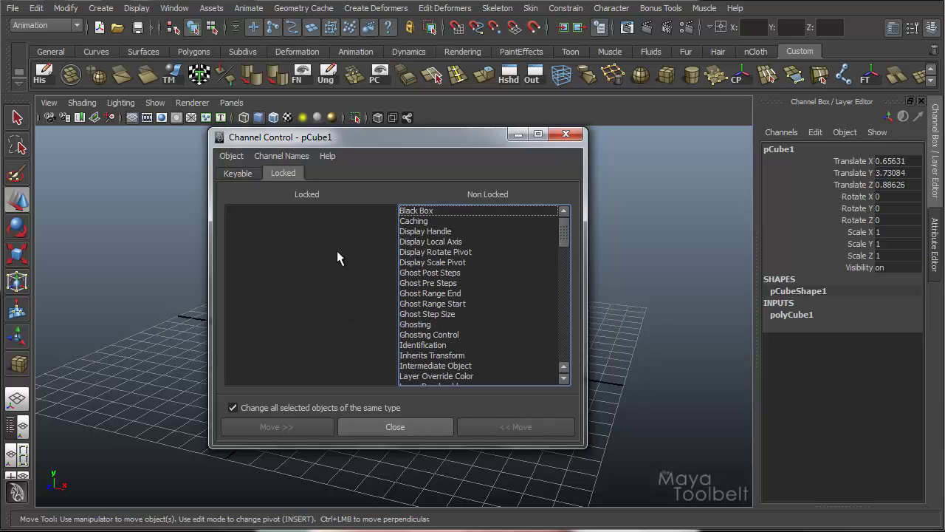
pyautogui.click(237, 174)
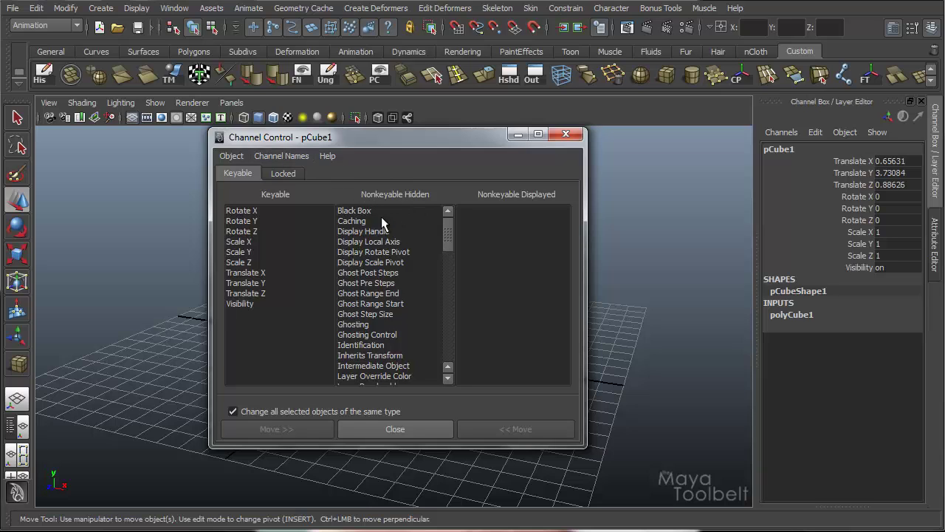
pyautogui.moveTo(448, 224)
pyautogui.mouseDown()
pyautogui.moveTo(447, 344)
pyautogui.moveTo(445, 233)
pyautogui.mouseUp()
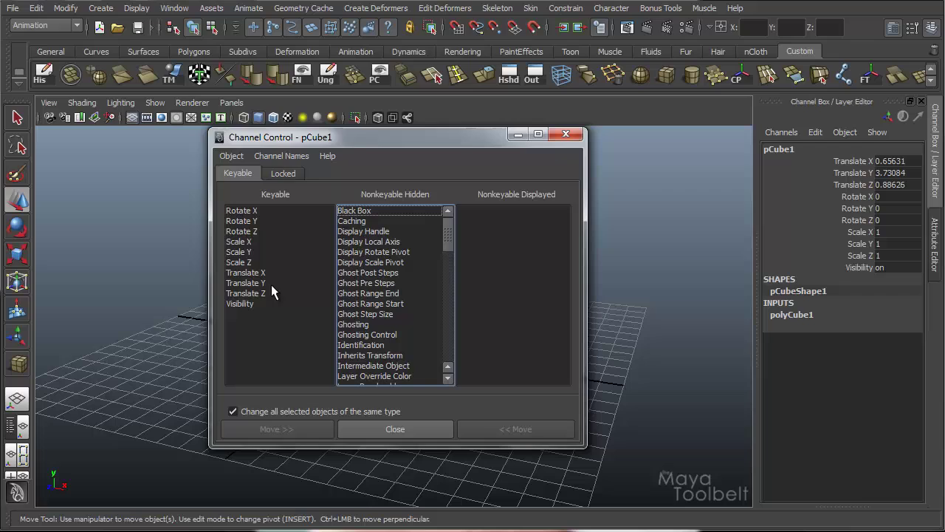
# Make the cube's Visibility channel Nonkeyable Hidden, and from there Nonkeyable Displayed.
pyautogui.click(239, 304)
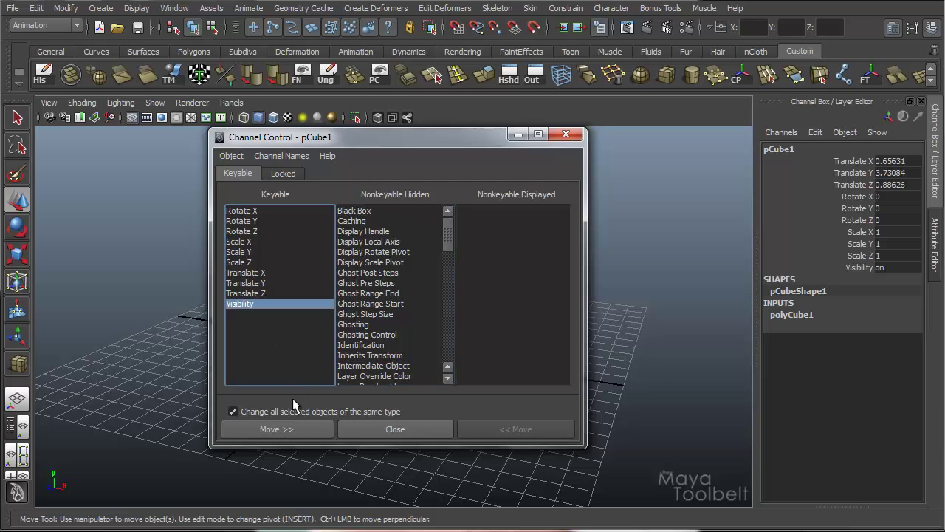
pyautogui.click(289, 427)
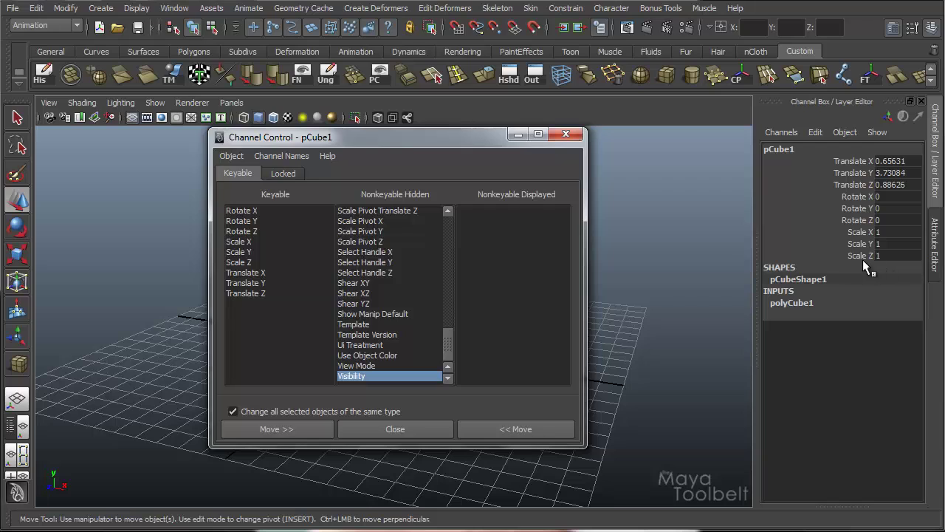
pyautogui.click(283, 429)
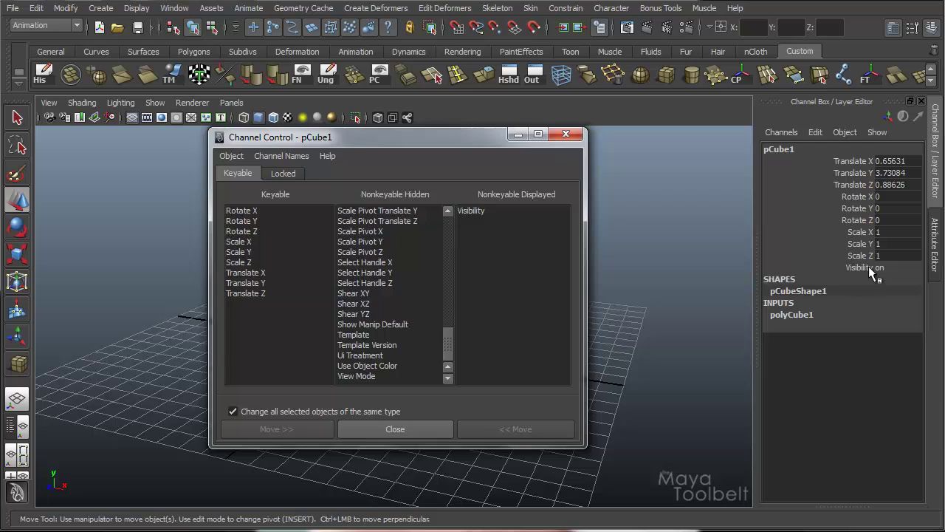
# Try switching the cube's nonkeyable Visibility off with 0 and back on, with the Channel Control window moved clear of the cube.
pyautogui.click(893, 268)
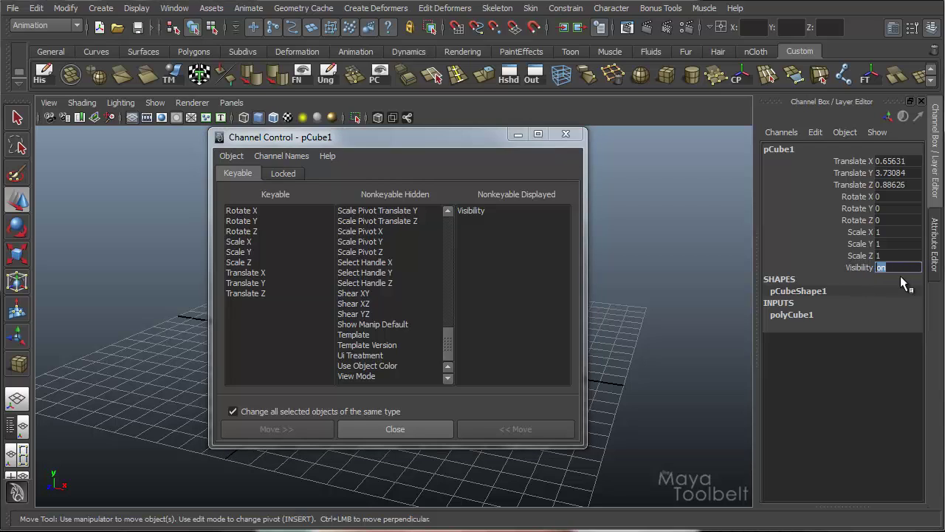
pyautogui.press('Return')
pyautogui.click(896, 267)
pyautogui.write('0')
pyautogui.moveTo(440, 137); pyautogui.dragTo(420, 363)
pyautogui.click(891, 269)
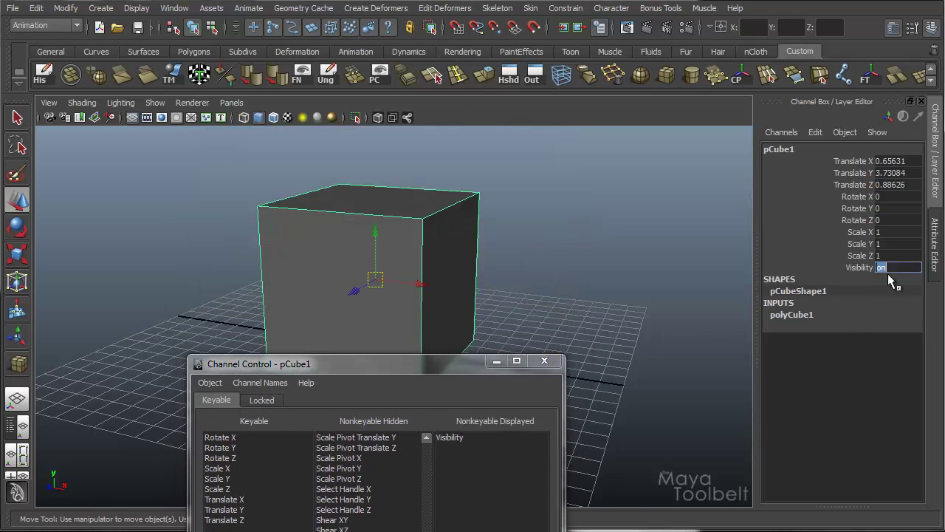
pyautogui.press('Return')
pyautogui.press('Return')
pyautogui.click(911, 279)
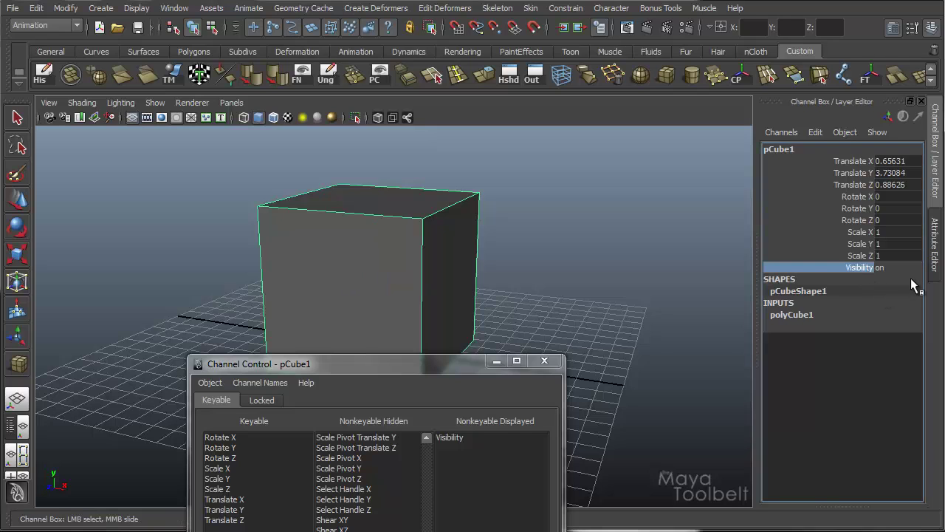
# Return the Visibility channel from Nonkeyable Displayed through Nonkeyable Hidden to Keyable.
pyautogui.moveTo(461, 369); pyautogui.dragTo(489, 166)
pyautogui.click(475, 234)
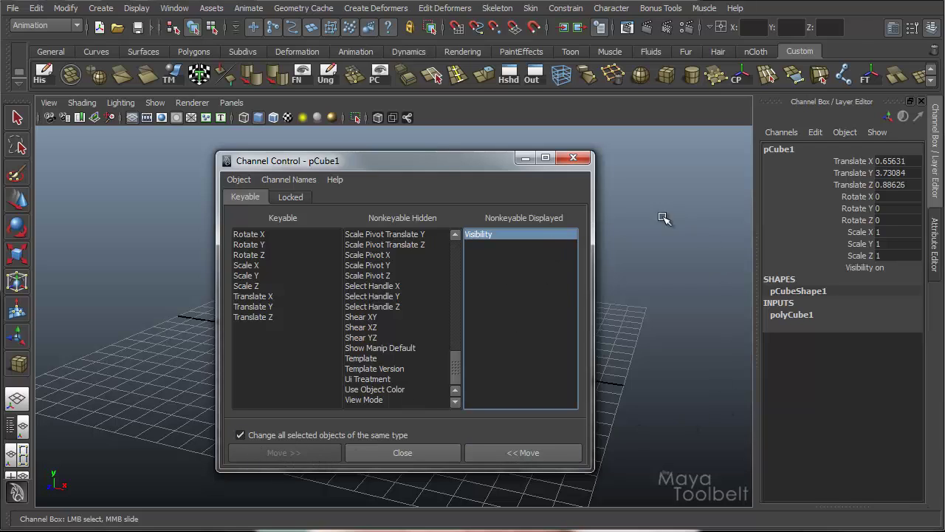
pyautogui.click(524, 452)
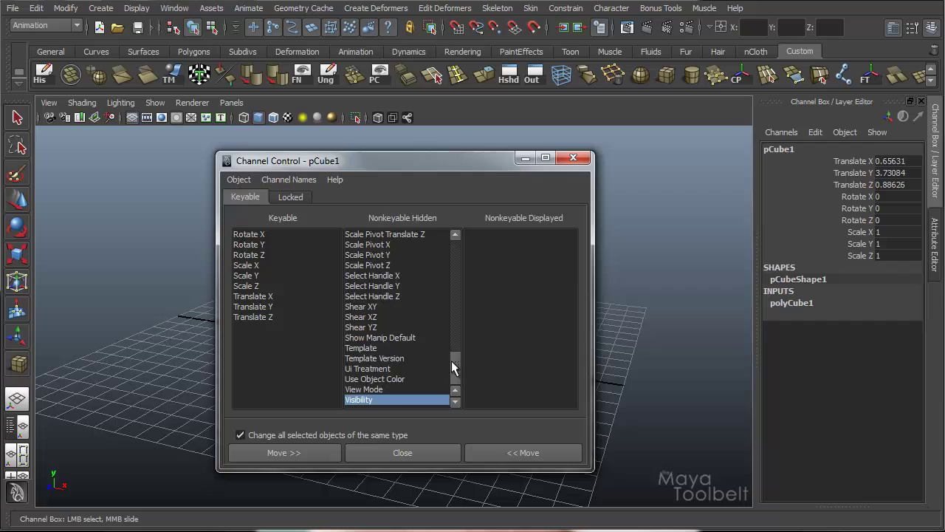
pyautogui.click(526, 452)
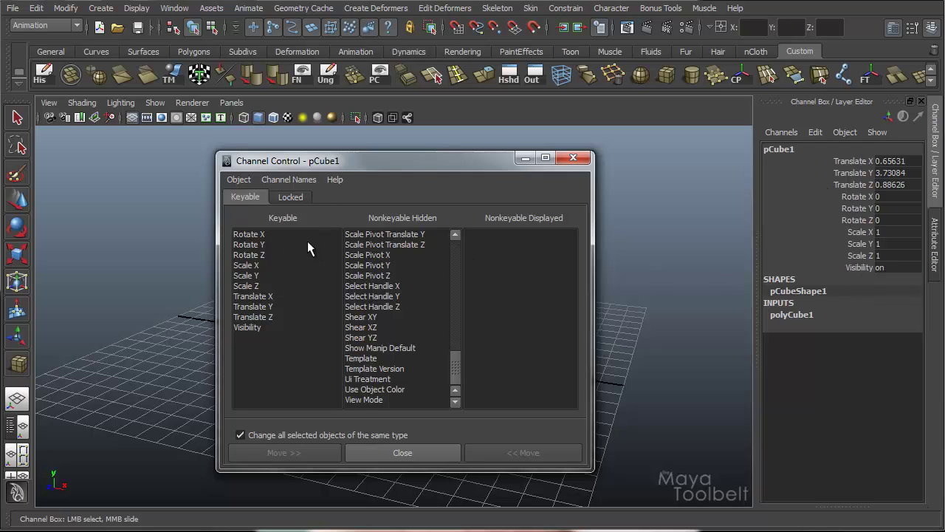
# Make the cube's Scale Z channel Nonkeyable Hidden and return it to Keyable.
pyautogui.moveTo(456, 370); pyautogui.dragTo(457, 238)
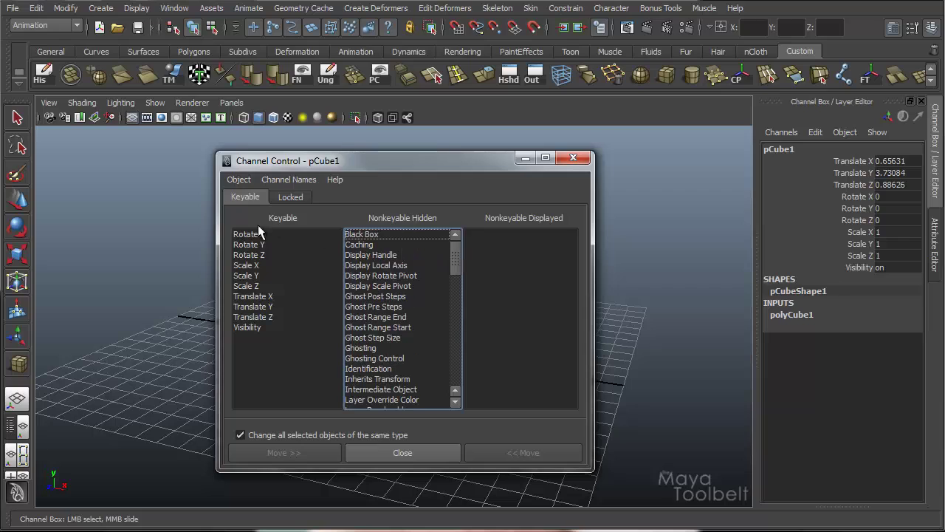
pyautogui.click(262, 285)
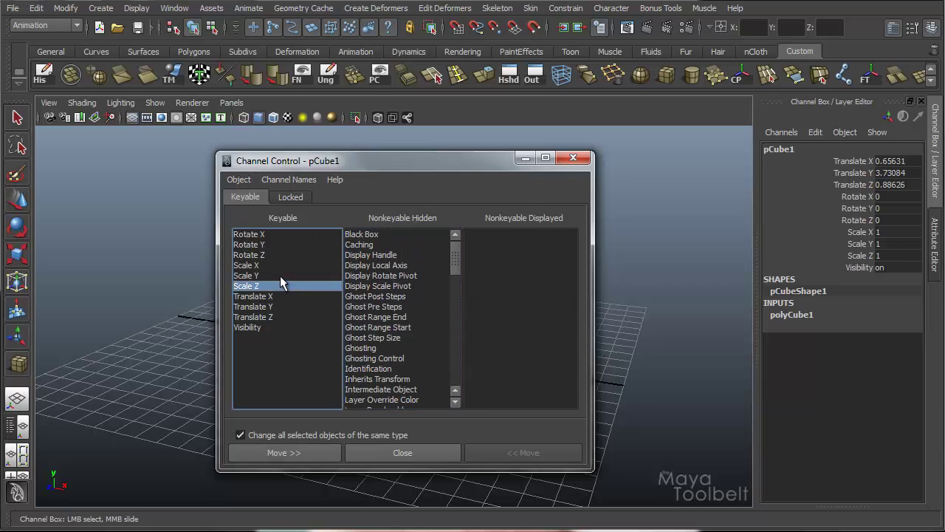
pyautogui.click(292, 453)
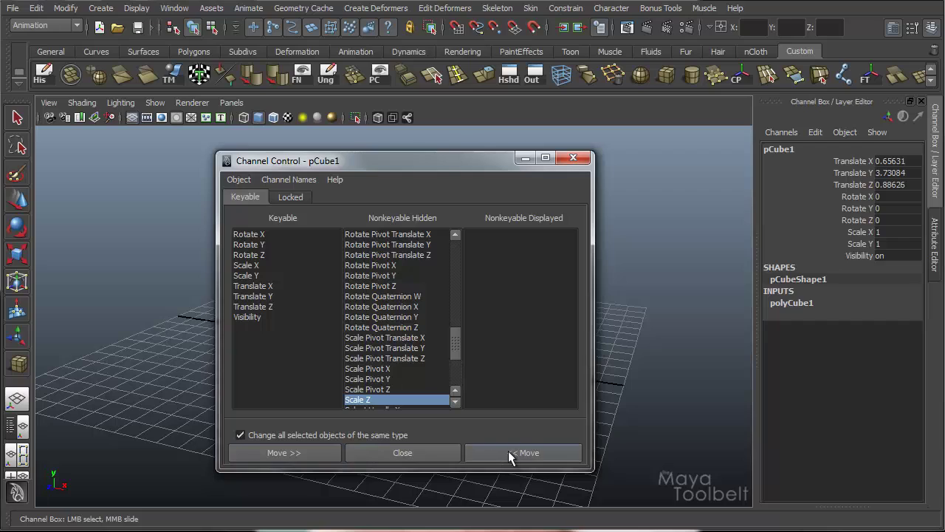
pyautogui.click(500, 453)
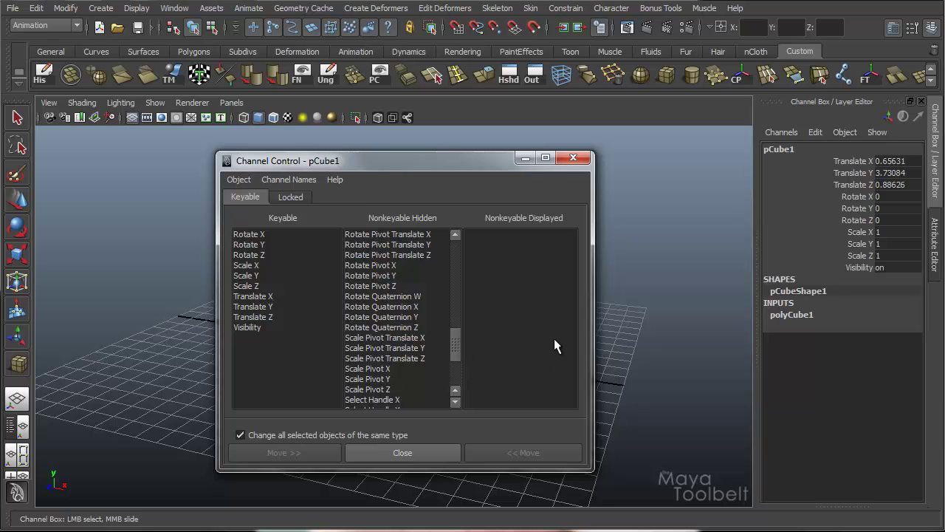
# Make the cube's hidden Display Handle channel Keyable and minimize the Channel Control window.
pyautogui.moveTo(455, 345); pyautogui.dragTo(464, 244)
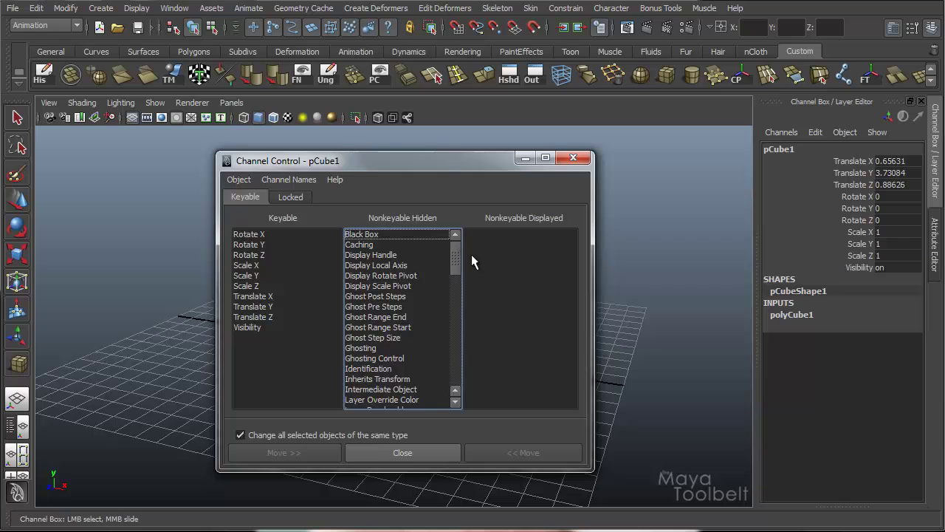
pyautogui.moveTo(456, 252)
pyautogui.mouseDown()
pyautogui.moveTo(466, 292)
pyautogui.moveTo(458, 285)
pyautogui.moveTo(449, 372)
pyautogui.moveTo(460, 257)
pyautogui.mouseUp()
pyautogui.click(384, 255)
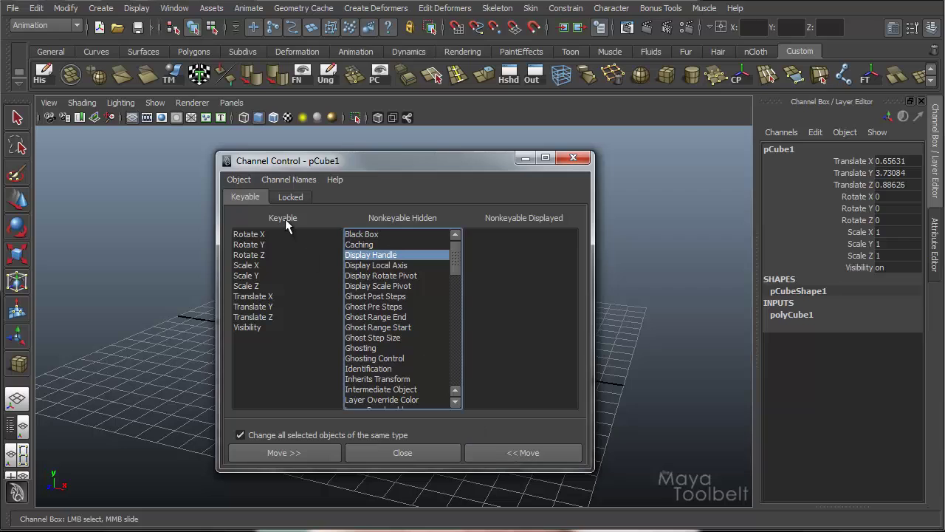
pyautogui.click(522, 453)
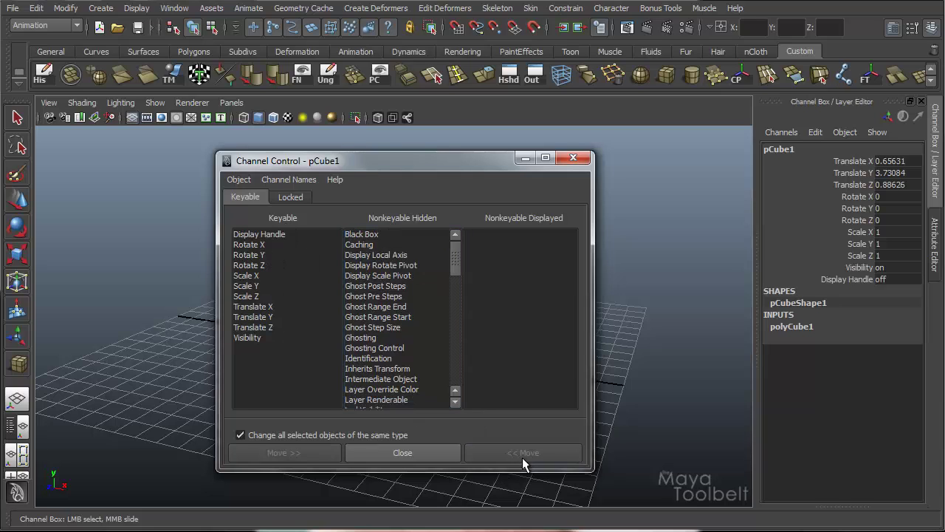
pyautogui.click(526, 158)
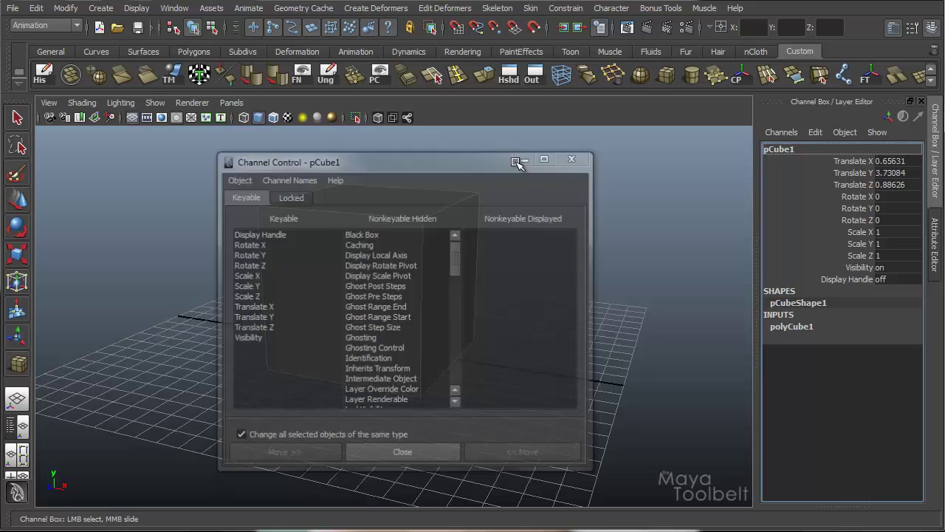
# Turn the cube's Display Handle on, deselect the cube, and view its handle from another angle.
pyautogui.click(848, 279)
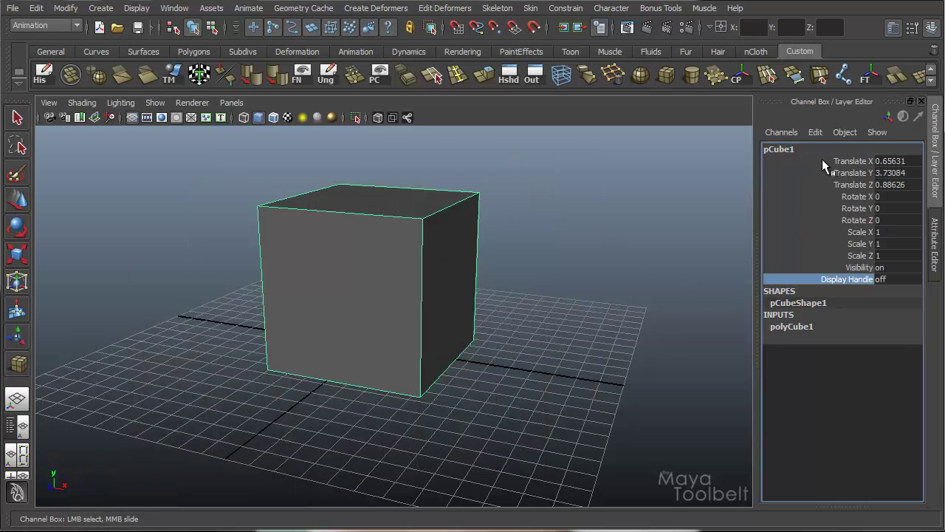
pyautogui.click(903, 279)
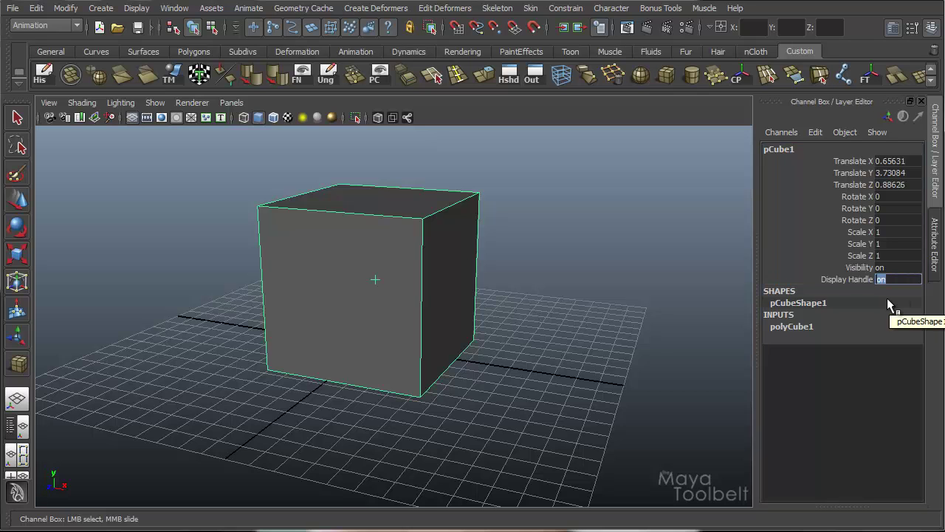
pyautogui.click(625, 229)
pyautogui.keyDown('alt'); pyautogui.moveTo(421, 316); pyautogui.dragTo(411, 271); pyautogui.keyUp('alt')
pyautogui.keyDown('alt'); pyautogui.moveTo(467, 285); pyautogui.dragTo(450, 297); pyautogui.keyUp('alt')
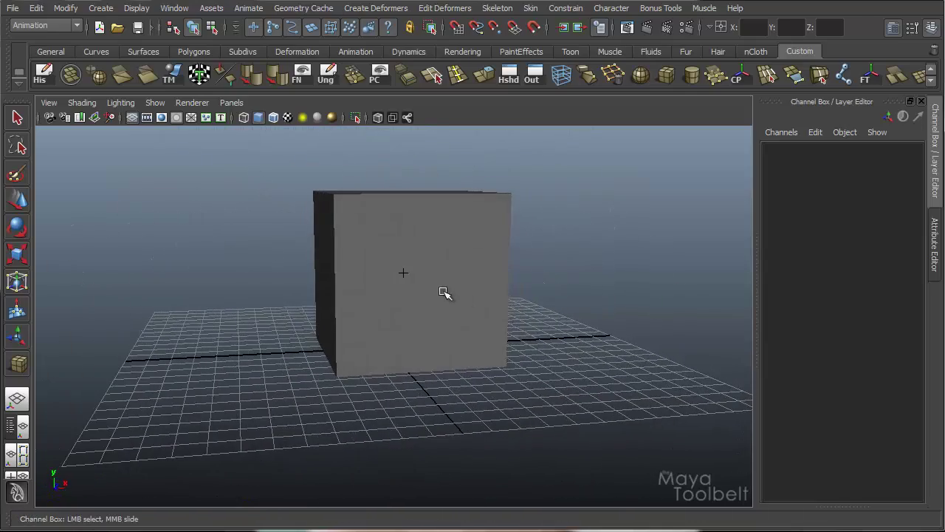
# Select the cube, switch the viewport to wireframe display and clear the selection.
pyautogui.click(431, 315)
pyautogui.keyDown('alt'); pyautogui.moveTo(426, 338); pyautogui.dragTo(466, 363); pyautogui.keyUp('alt')
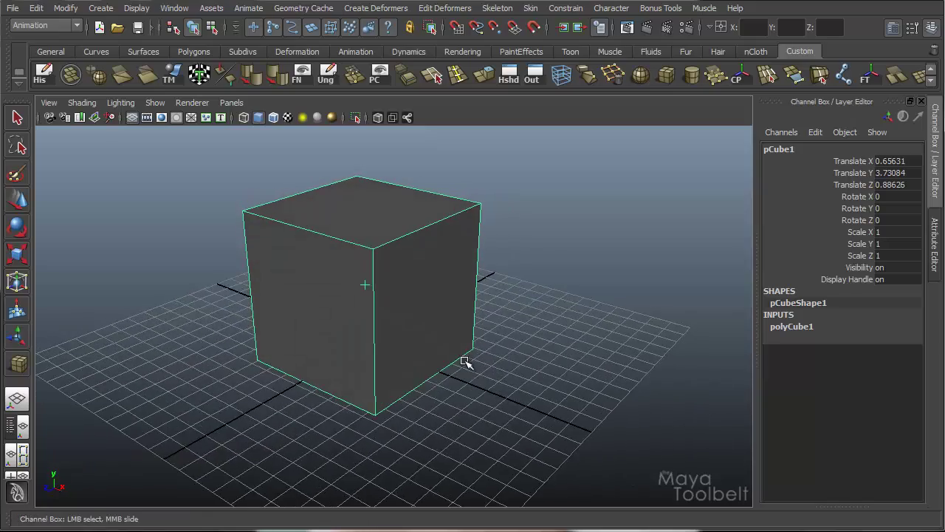
pyautogui.moveTo(460, 329)
pyautogui.keyDown('alt'); pyautogui.mouseDown()
pyautogui.moveTo(494, 365)
pyautogui.moveTo(519, 345)
pyautogui.moveTo(468, 280)
pyautogui.moveTo(436, 274)
pyautogui.moveTo(441, 283)
pyautogui.mouseUp(); pyautogui.keyUp('alt')
pyautogui.press('4')
pyautogui.click(487, 344)
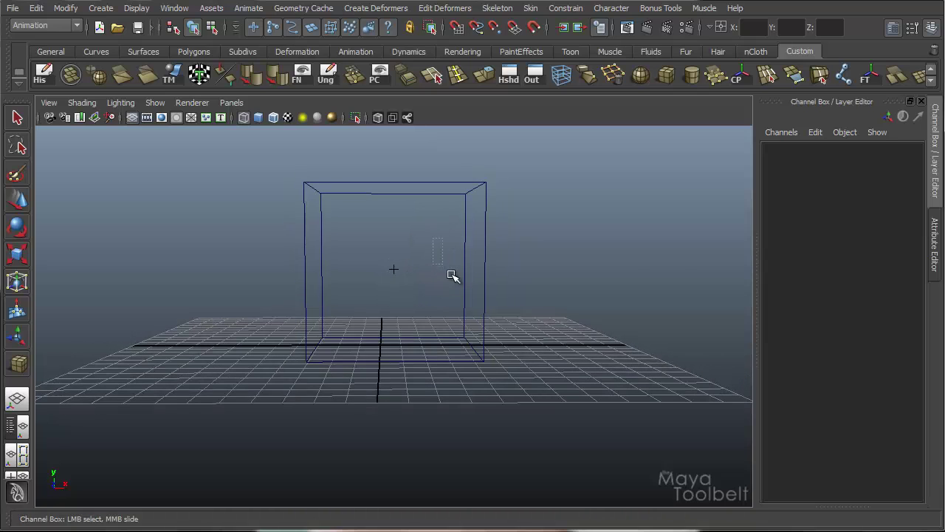
# Try selecting the wireframe cube through its empty interior and by its center handle, and deselect it.
pyautogui.moveTo(415, 219); pyautogui.dragTo(390, 234)
pyautogui.moveTo(433, 179); pyautogui.dragTo(506, 233)
pyautogui.moveTo(553, 270)
pyautogui.keyDown('alt'); pyautogui.mouseDown()
pyautogui.moveTo(500, 274)
pyautogui.moveTo(572, 276)
pyautogui.moveTo(571, 267)
pyautogui.mouseUp(); pyautogui.keyUp('alt')
pyautogui.click(464, 245)
pyautogui.keyDown('alt'); pyautogui.moveTo(464, 245); pyautogui.dragTo(422, 290); pyautogui.keyUp('alt')
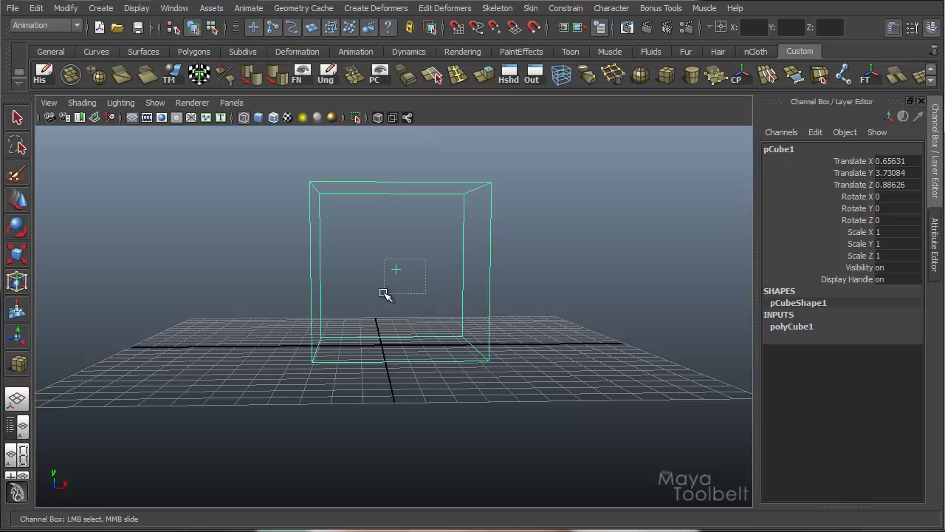
pyautogui.keyDown('alt'); pyautogui.moveTo(517, 289); pyautogui.dragTo(487, 251); pyautogui.keyUp('alt')
pyautogui.click(458, 246)
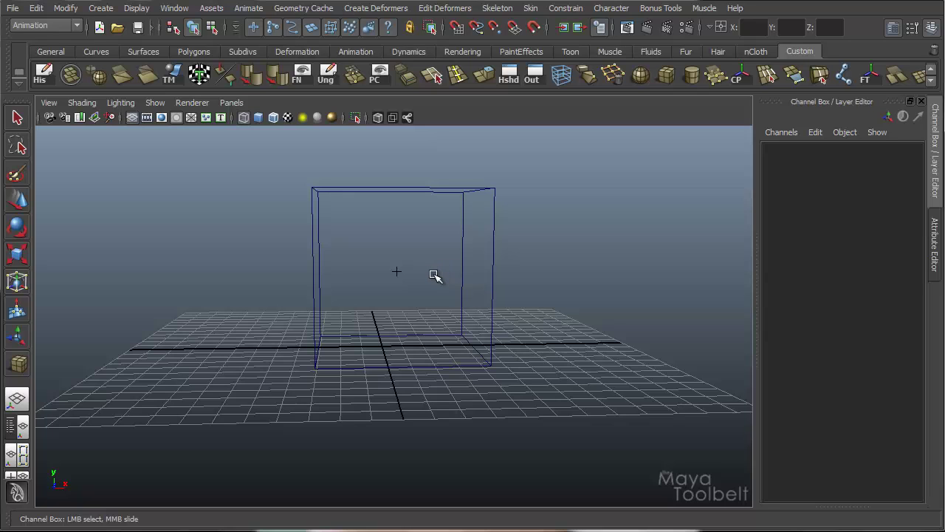
pyautogui.keyDown('alt'); pyautogui.moveTo(445, 267); pyautogui.dragTo(387, 266); pyautogui.keyUp('alt')
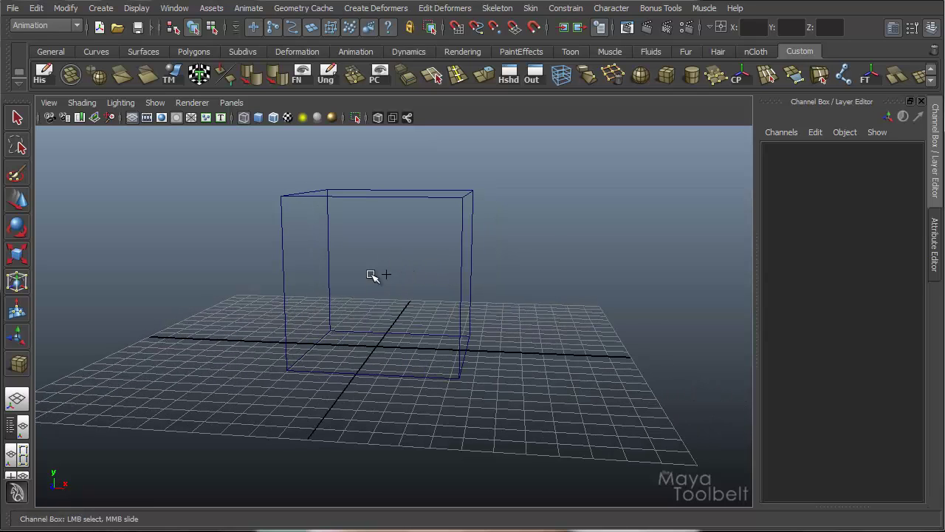
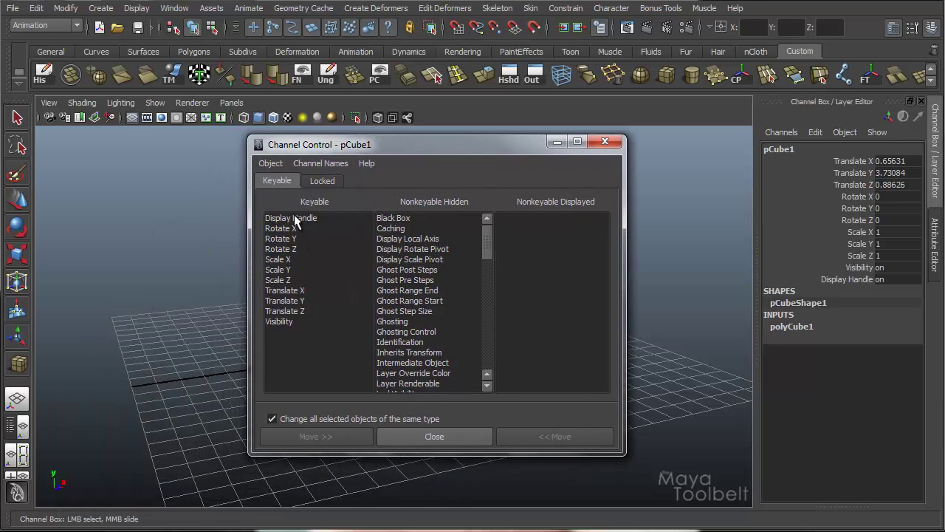
# Make the cube's Display Handle channel Nonkeyable Hidden, minimize the Channel Control window and deselect the cube.
pyautogui.click(294, 217)
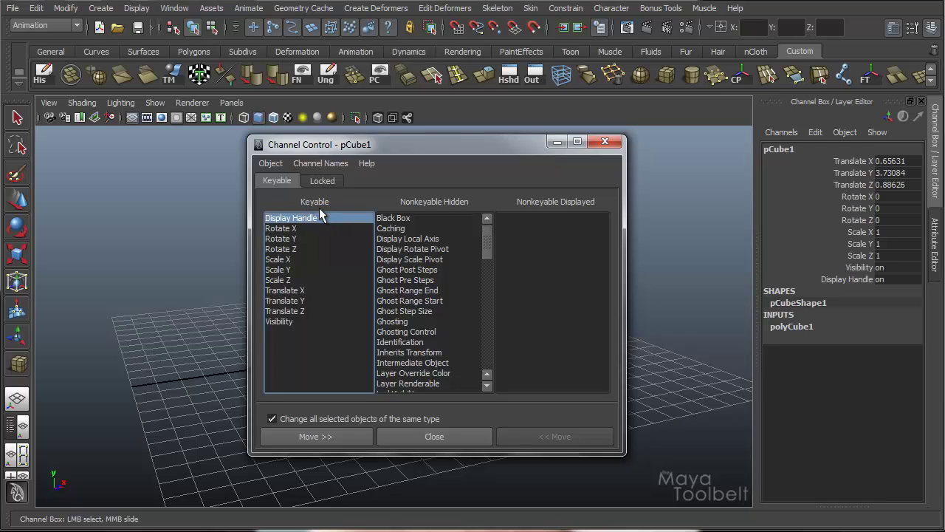
pyautogui.click(327, 439)
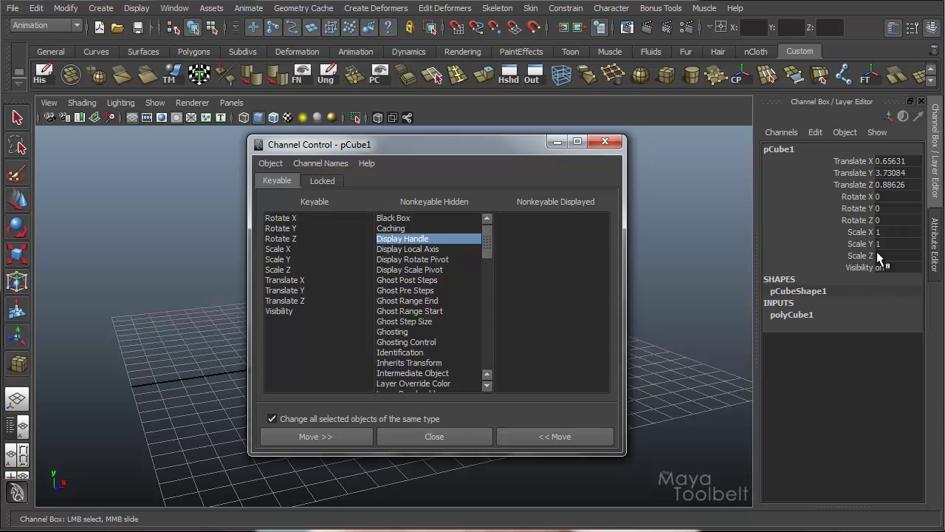
pyautogui.click(552, 142)
pyautogui.click(576, 259)
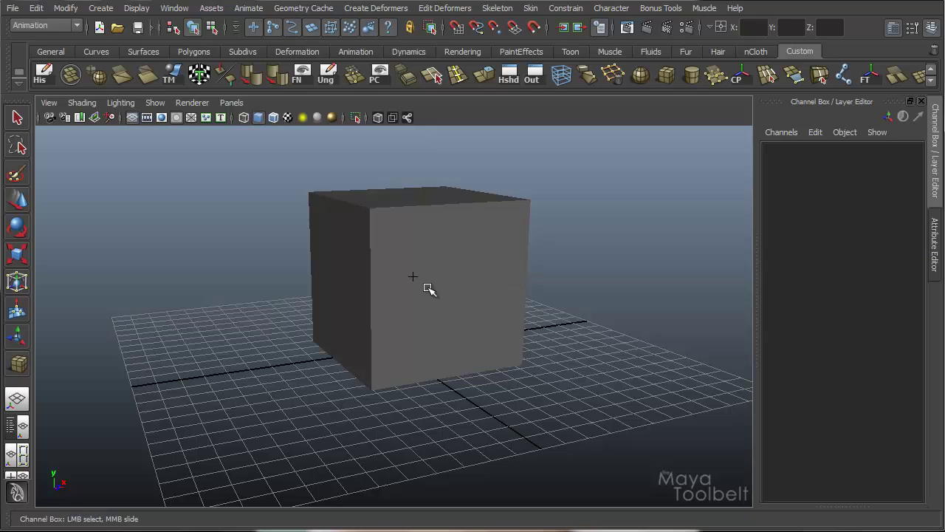
# Select the cube and expand the Display section of its transform node in the Attribute Editor.
pyautogui.click(458, 313)
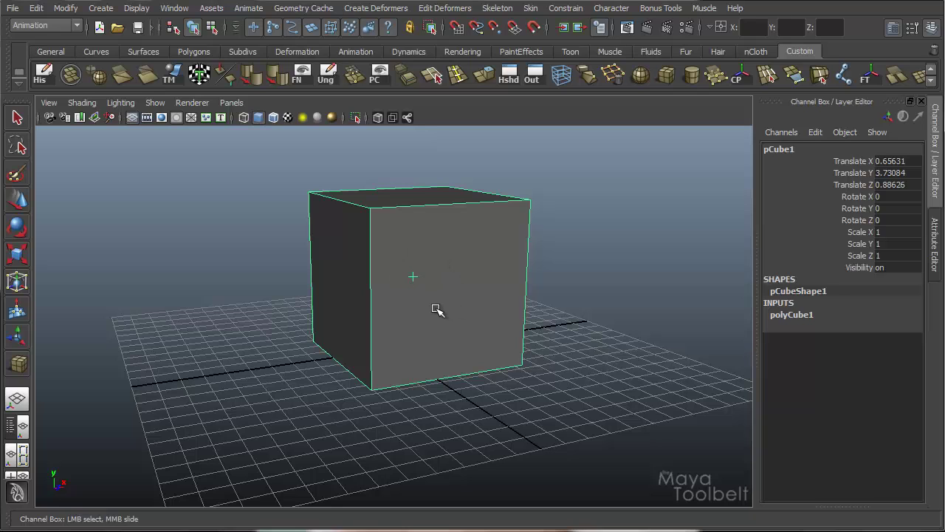
pyautogui.hotkey('ctrl', 'a')
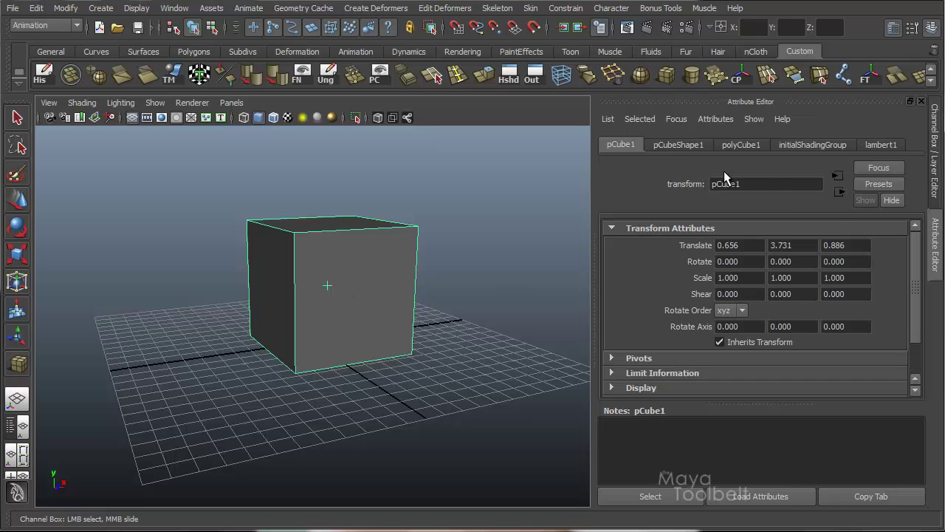
pyautogui.click(676, 145)
pyautogui.click(619, 144)
pyautogui.scroll(-2, 753, 277)
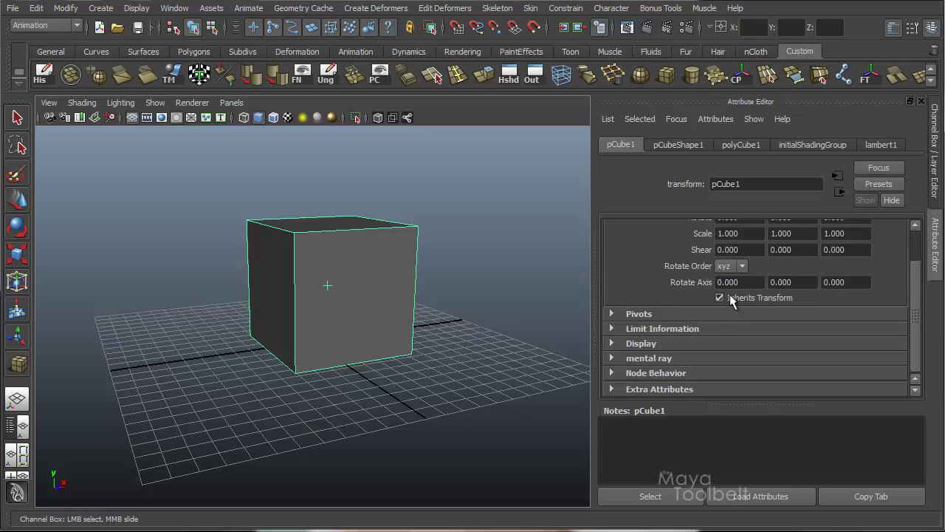
pyautogui.click(612, 341)
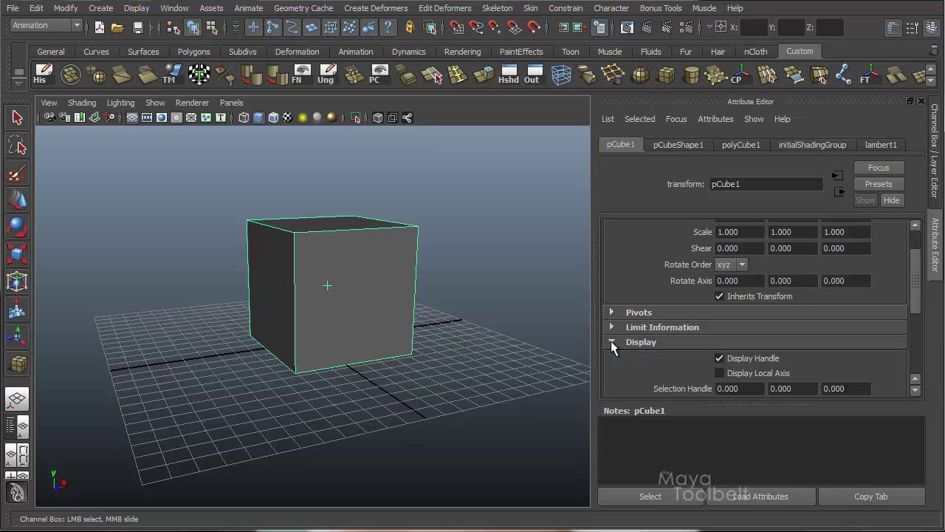
pyautogui.scroll(-6, 683, 306)
pyautogui.scroll(2, 730, 274)
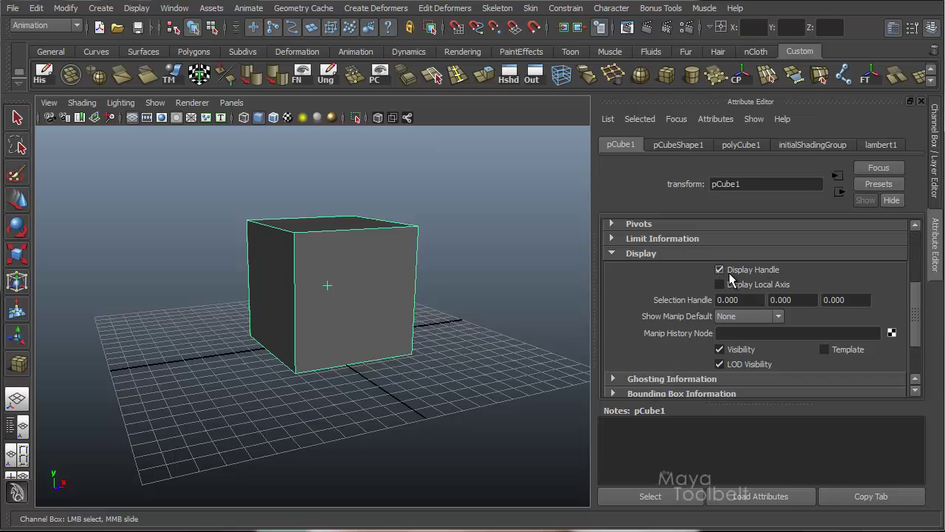
# Turn off Display Handle in the cube's transform attributes and return to the Channel Box.
pyautogui.click(720, 269)
pyautogui.click(766, 270)
pyautogui.click(772, 271)
pyautogui.hotkey('ctrl', 'a')
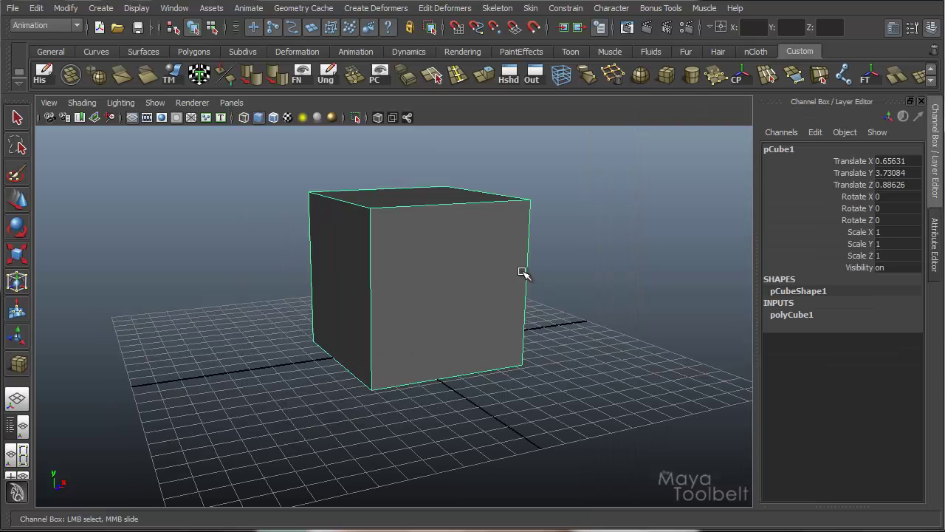
# Open Channel Control for the cube and move Display Handle from Nonkeyable Hidden to Keyable.
pyautogui.hotkey('ctrl', 'shift', 'c')
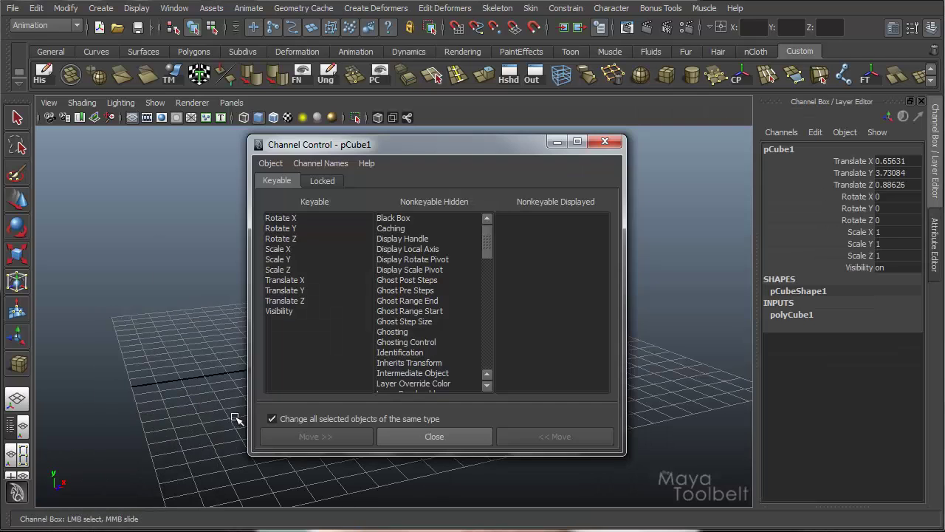
pyautogui.click(398, 249)
pyautogui.click(402, 238)
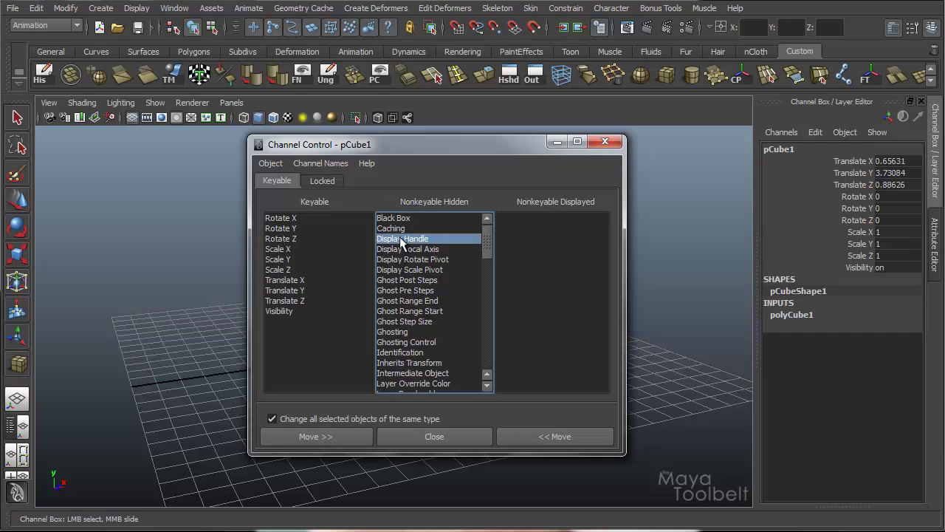
pyautogui.click(585, 437)
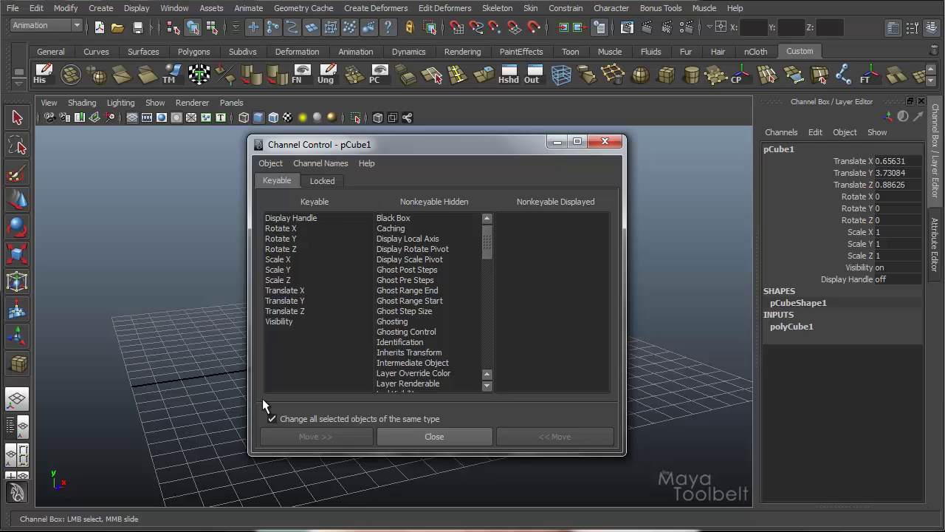
# Look through the cube's Nonkeyable Hidden channels and its Locked and Non Locked channel lists in Channel Control.
pyautogui.click(418, 248)
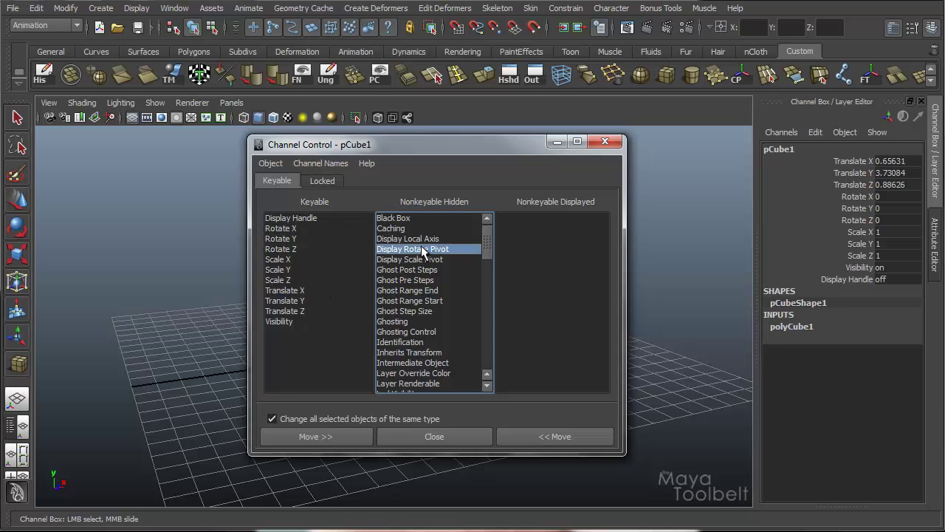
pyautogui.scroll(-3, 486, 233)
pyautogui.moveTo(483, 244); pyautogui.dragTo(492, 355)
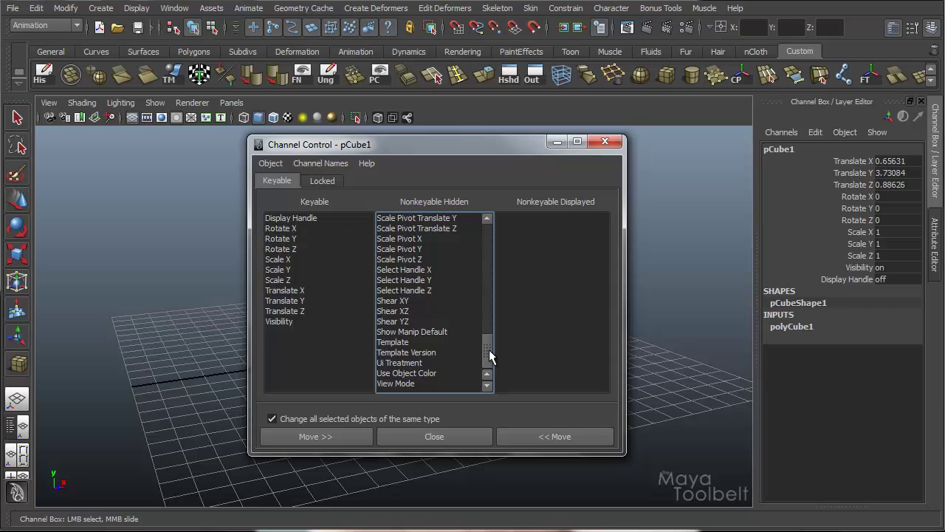
pyautogui.moveTo(488, 355); pyautogui.dragTo(490, 222)
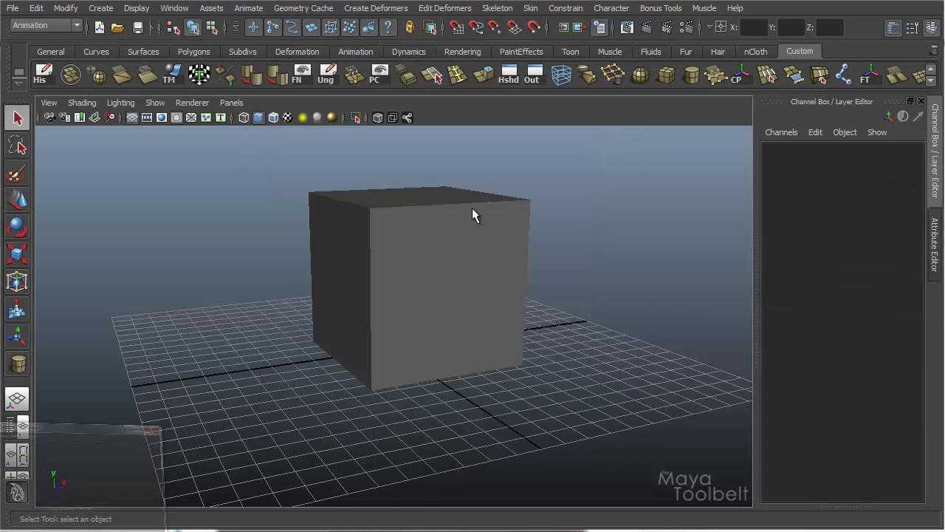
pyautogui.click(435, 230)
pyautogui.moveTo(294, 264); pyautogui.dragTo(521, 133)
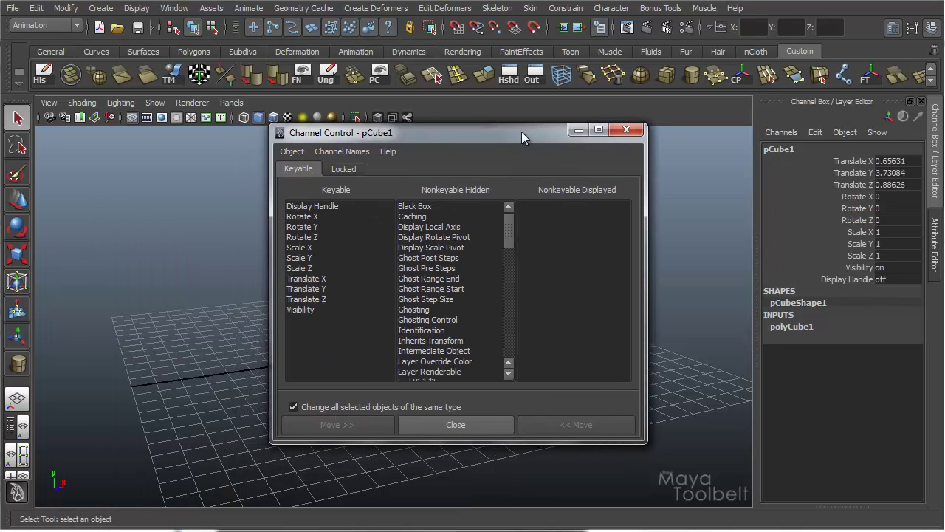
pyautogui.click(344, 171)
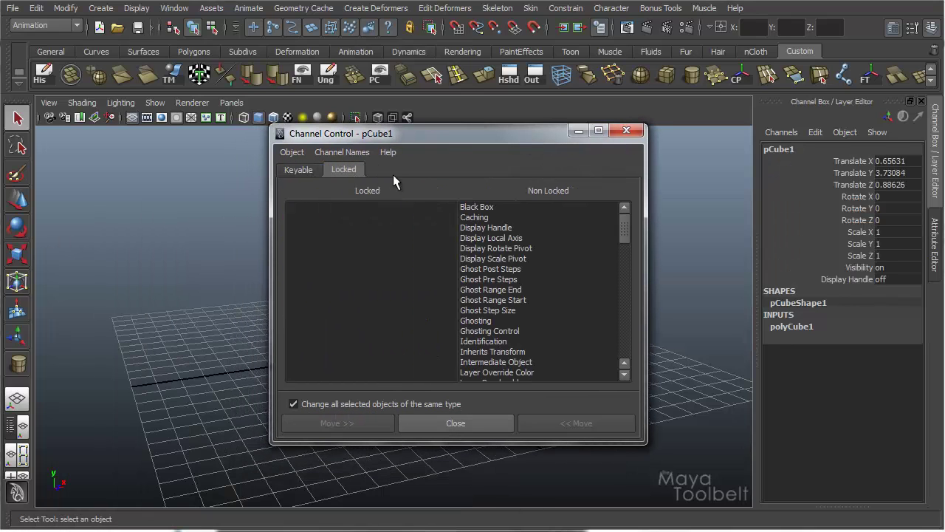
pyautogui.moveTo(457, 134); pyautogui.dragTo(365, 153)
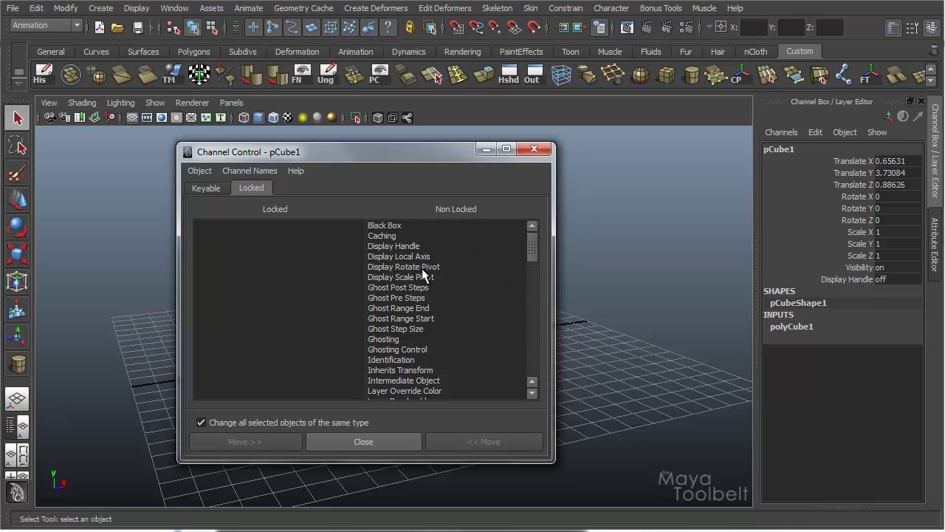
# Move the Channel Control window off the cube and lock its Scale Y channel from the Channel Box.
pyautogui.moveTo(458, 156); pyautogui.dragTo(221, 266)
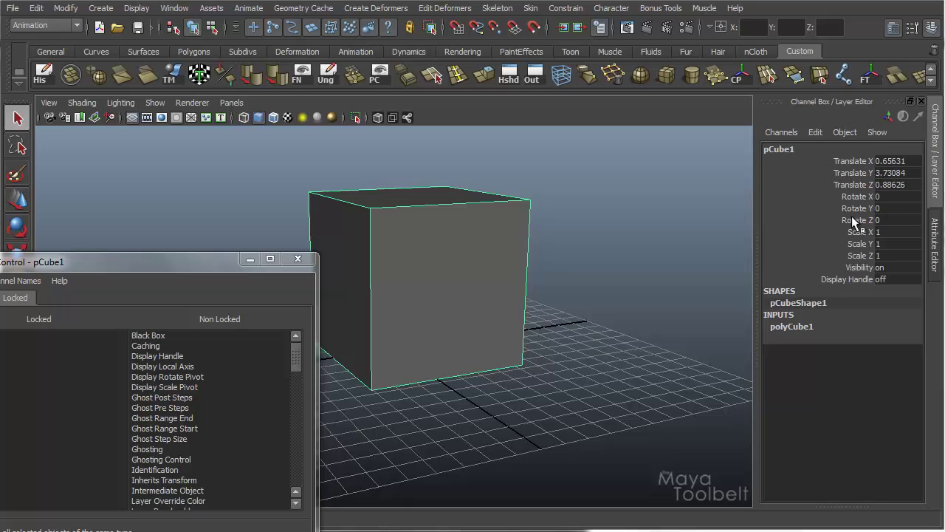
pyautogui.click(857, 245)
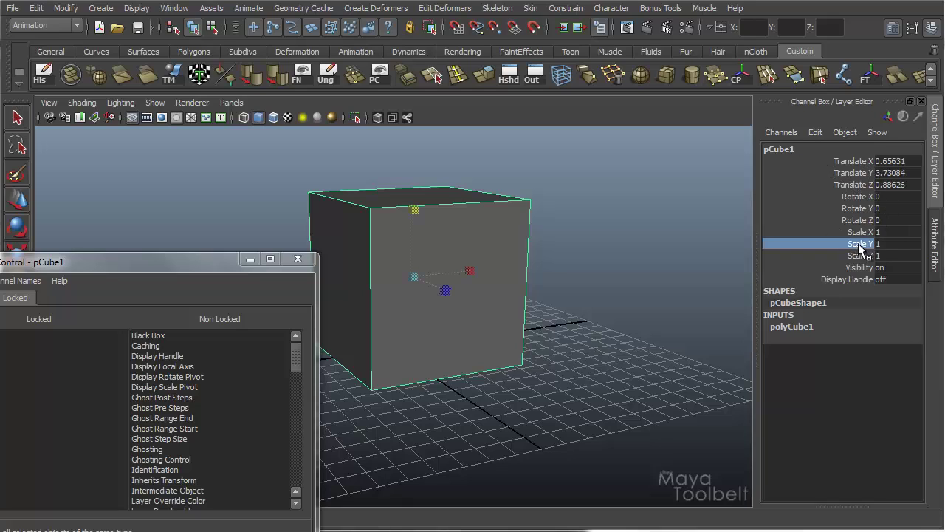
pyautogui.rightClick(849, 245)
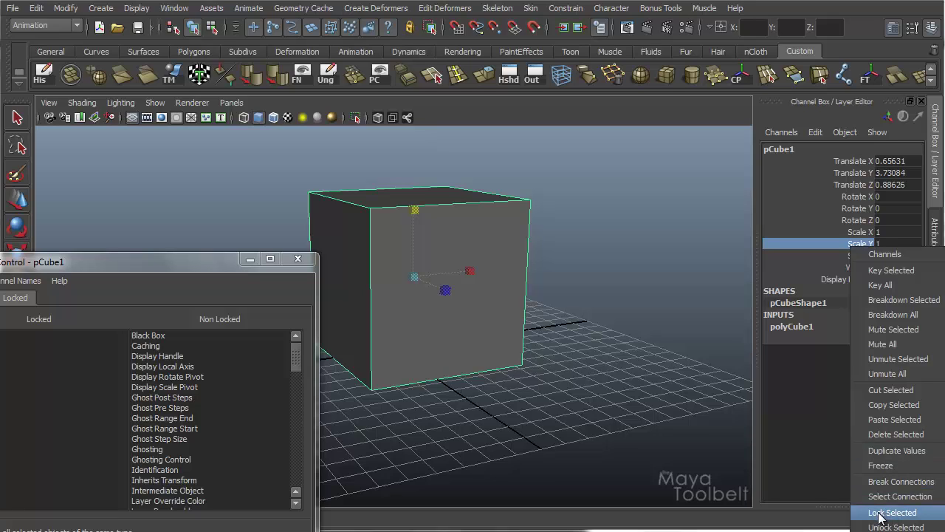
pyautogui.click(901, 517)
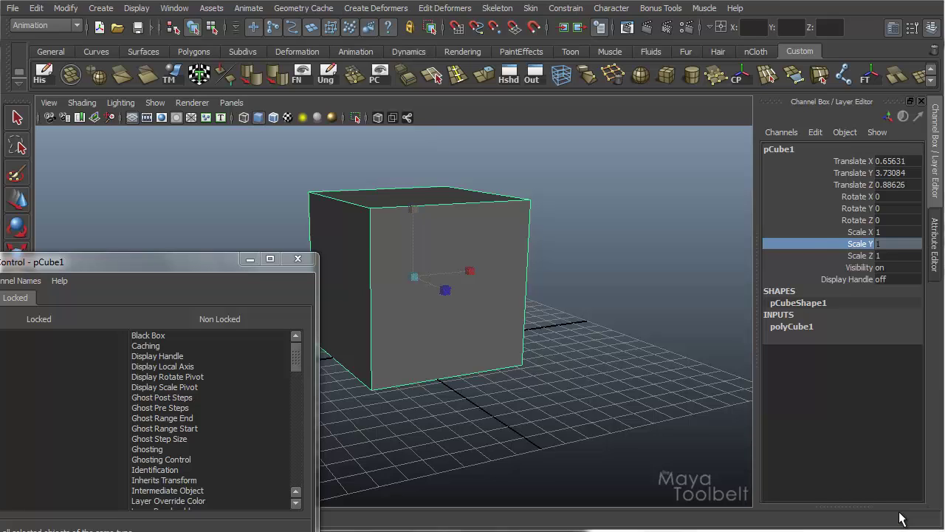
# Reselect the cube, check its locked channels in Channel Control and minimize the window.
pyautogui.click(744, 270)
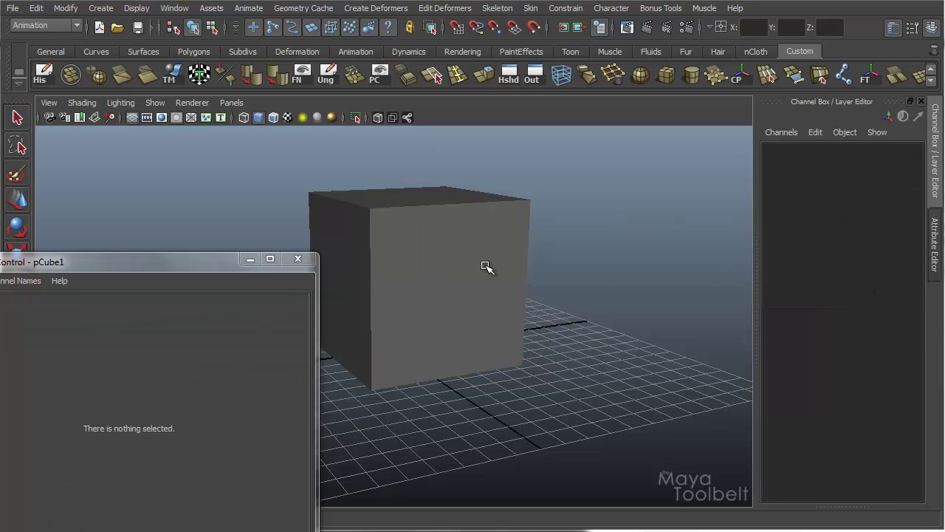
pyautogui.click(485, 266)
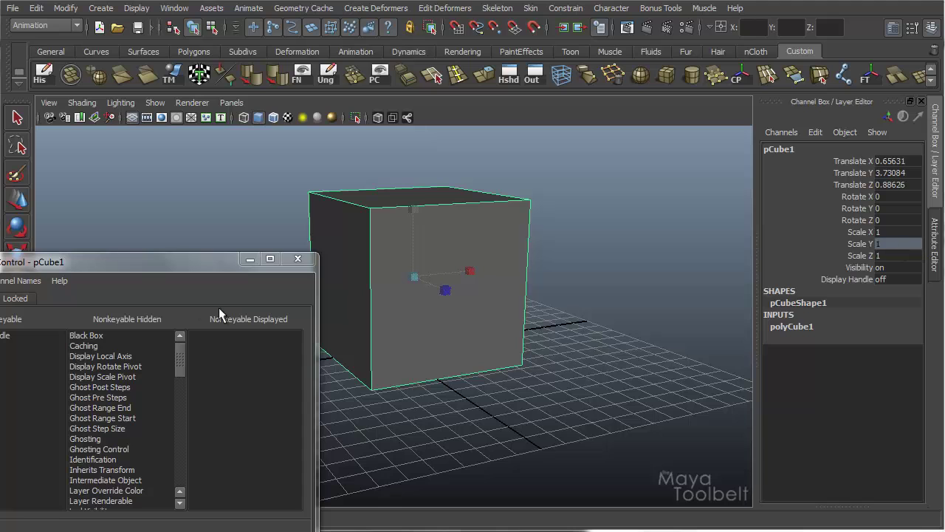
pyautogui.moveTo(136, 269); pyautogui.dragTo(352, 162)
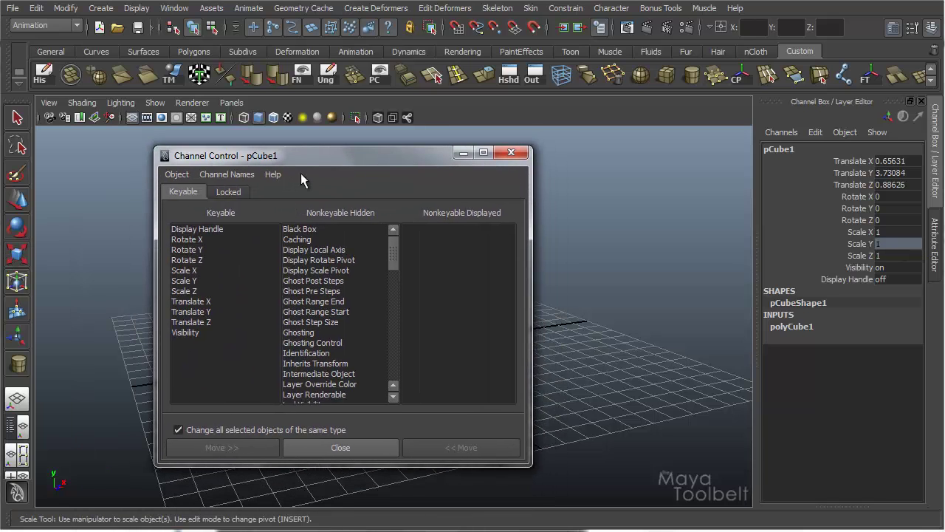
pyautogui.click(229, 193)
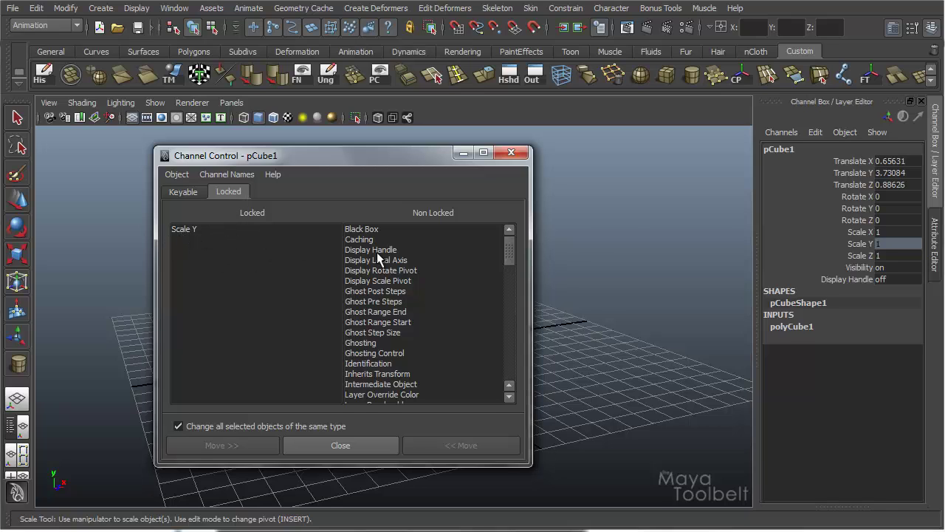
pyautogui.click(462, 153)
# Try scaling the cube with Scale X, Scale Y and Scale Z selected together, restore the scale to 1 and reselect the cube.
pyautogui.click(858, 232)
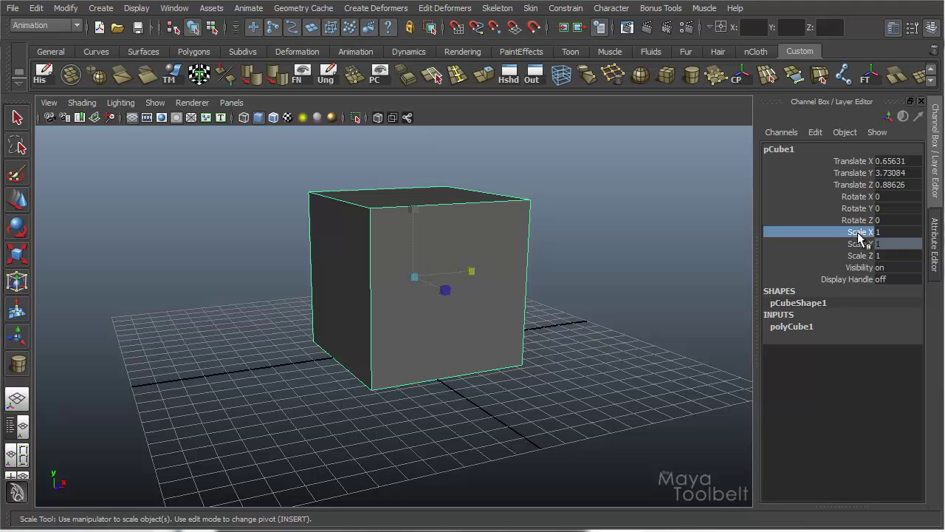
pyautogui.keyDown('shift'); pyautogui.click(802, 256); pyautogui.keyUp('shift')
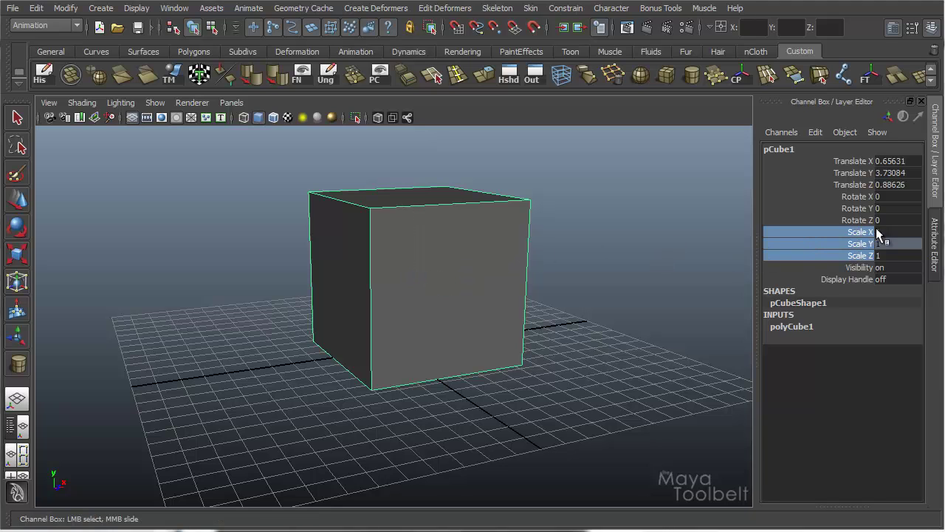
pyautogui.moveTo(455, 268); pyautogui.dragTo(550, 333, button='middle')
pyautogui.moveTo(861, 243); pyautogui.dragTo(749, 259, button='middle')
pyautogui.press('Return')
pyautogui.click(569, 236)
pyautogui.click(477, 255)
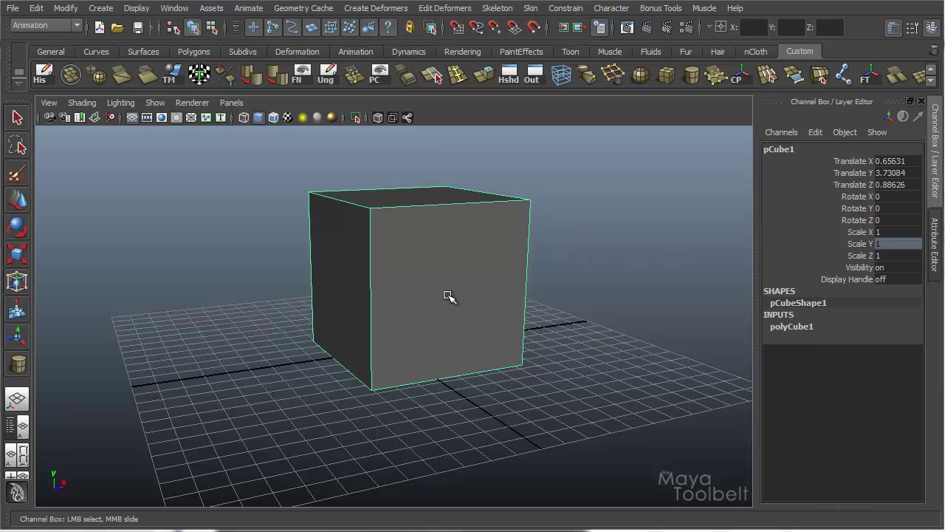
# Try to scale the cube along its locked Y axis using the Scale tool.
pyautogui.press('r')
pyautogui.keyDown('alt'); pyautogui.moveTo(431, 226); pyautogui.dragTo(349, 283); pyautogui.keyUp('alt')
pyautogui.keyDown('alt'); pyautogui.moveTo(348, 283); pyautogui.dragTo(421, 285, button='right'); pyautogui.keyUp('alt')
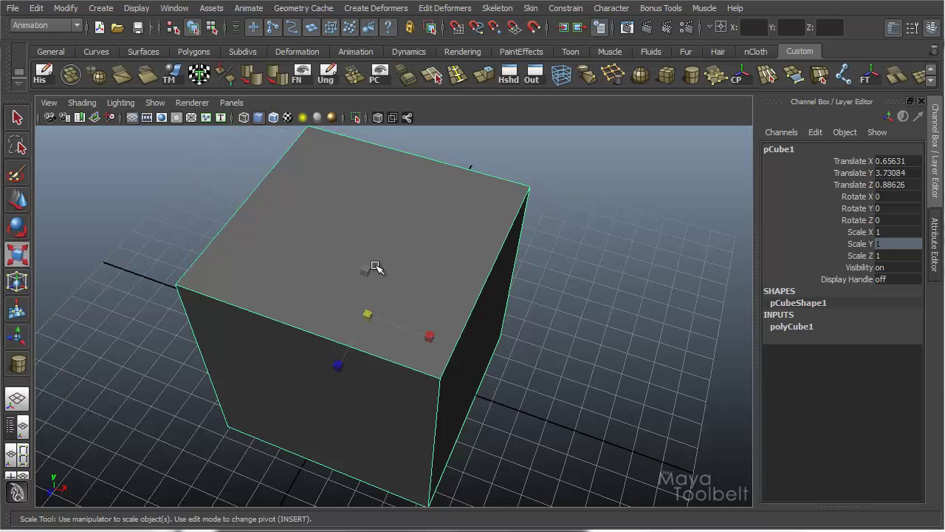
pyautogui.keyDown('alt'); pyautogui.moveTo(376, 268); pyautogui.dragTo(401, 192); pyautogui.keyUp('alt')
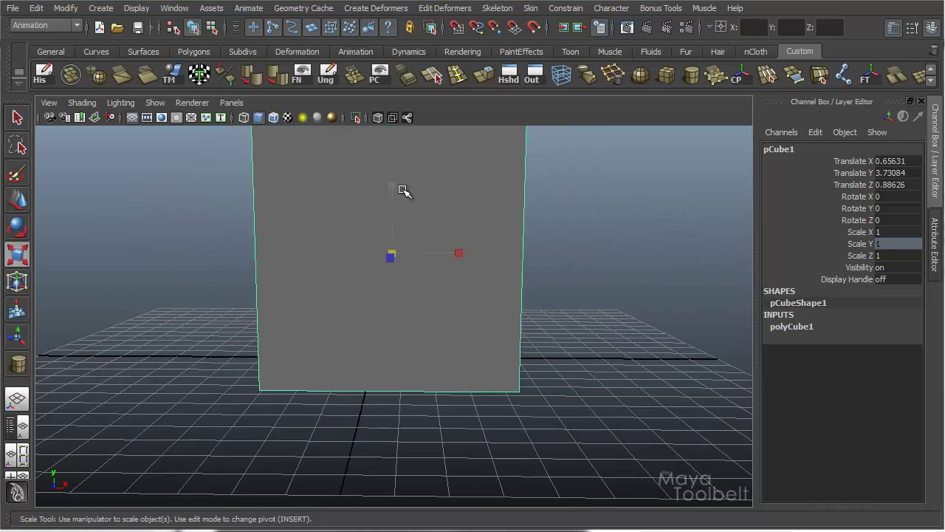
pyautogui.keyDown('shift'); pyautogui.click(409, 161); pyautogui.keyUp('shift')
pyautogui.click(391, 190)
pyautogui.keyDown('alt'); pyautogui.moveTo(468, 213); pyautogui.dragTo(377, 211); pyautogui.keyUp('alt')
pyautogui.keyDown('shift'); pyautogui.click(386, 211); pyautogui.keyUp('shift')
pyautogui.click(382, 214)
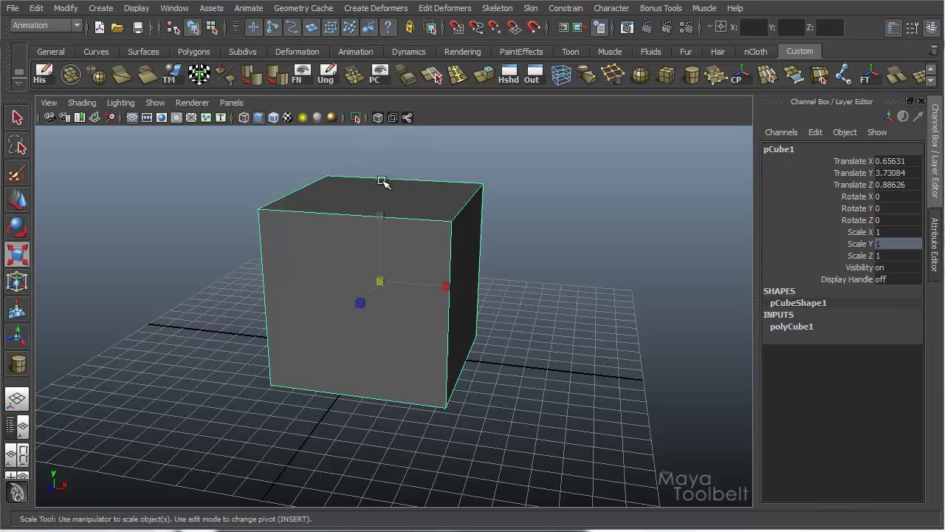
# Reselect the cube, scale it to about 2.27 in X and 2.47 in Z, and undo both scale changes.
pyautogui.keyDown('shift'); pyautogui.click(432, 285); pyautogui.keyUp('shift')
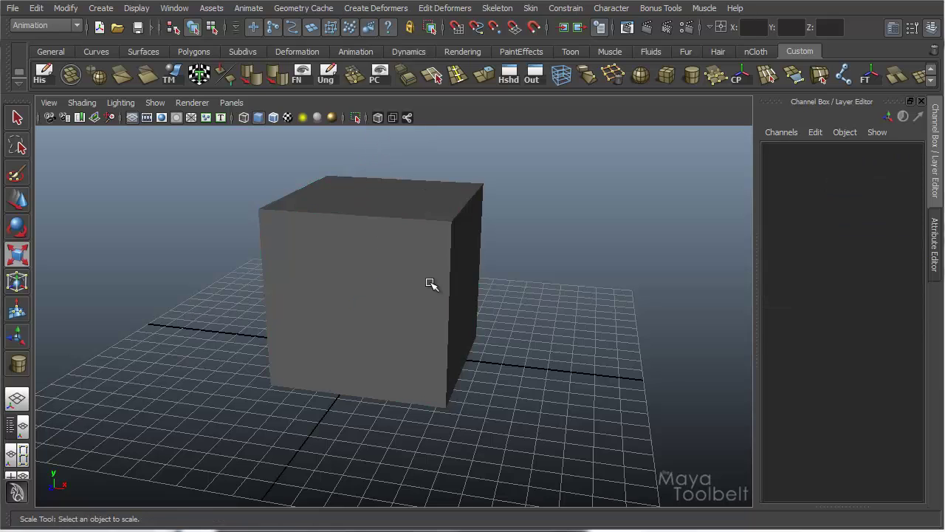
pyautogui.click(456, 307)
pyautogui.moveTo(447, 288); pyautogui.dragTo(479, 309)
pyautogui.moveTo(361, 307); pyautogui.dragTo(369, 324)
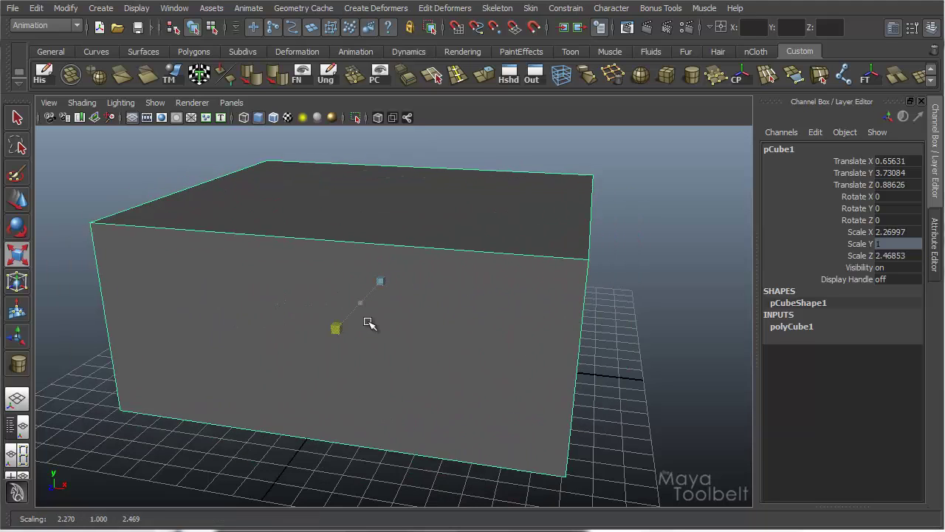
pyautogui.hotkey('ctrl', 'z')
pyautogui.hotkey('ctrl', 'z')
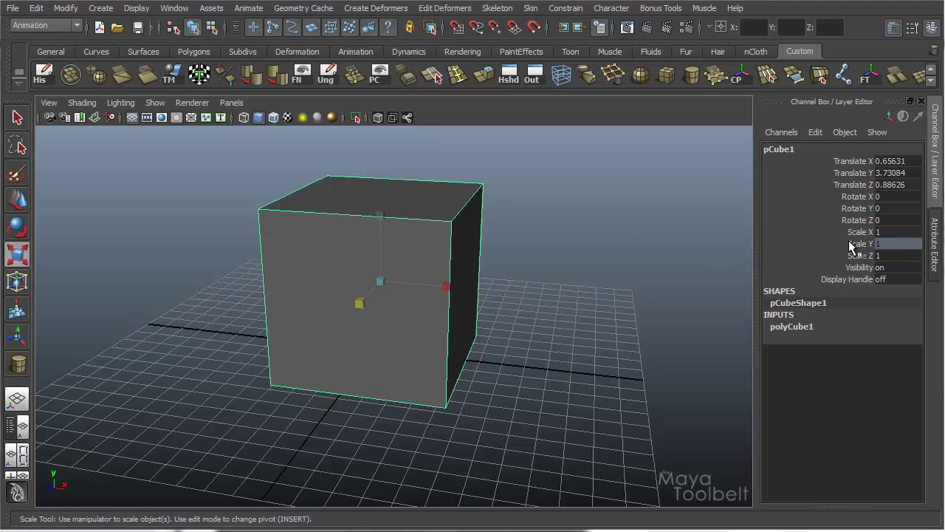
# Unlock the cube's Scale Y channel from the Channel Box and reselect the cube to check its scale handles.
pyautogui.click(851, 244)
pyautogui.rightClick(853, 247)
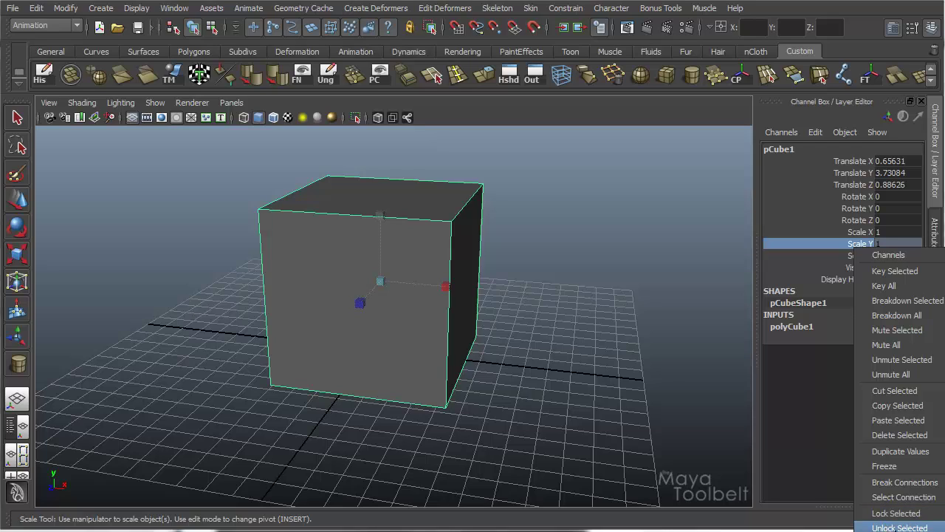
pyautogui.click(899, 527)
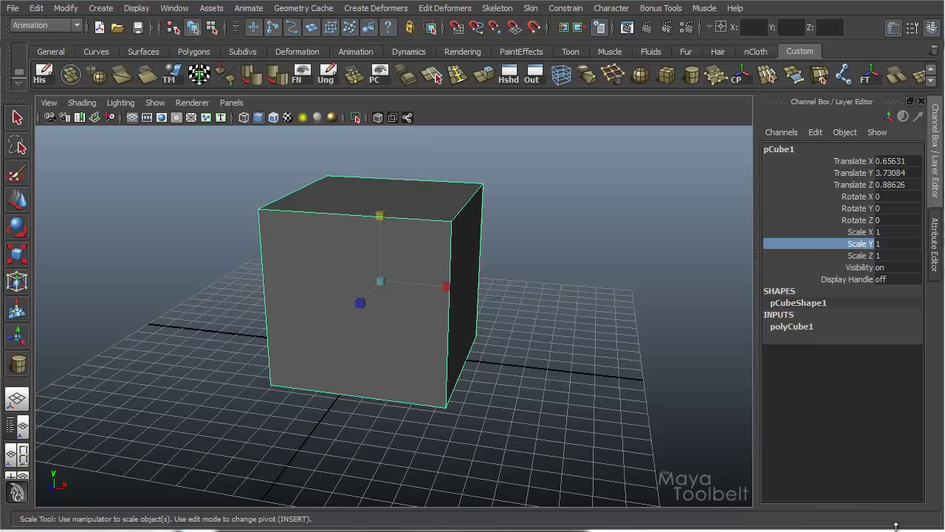
pyautogui.click(594, 232)
pyautogui.click(425, 251)
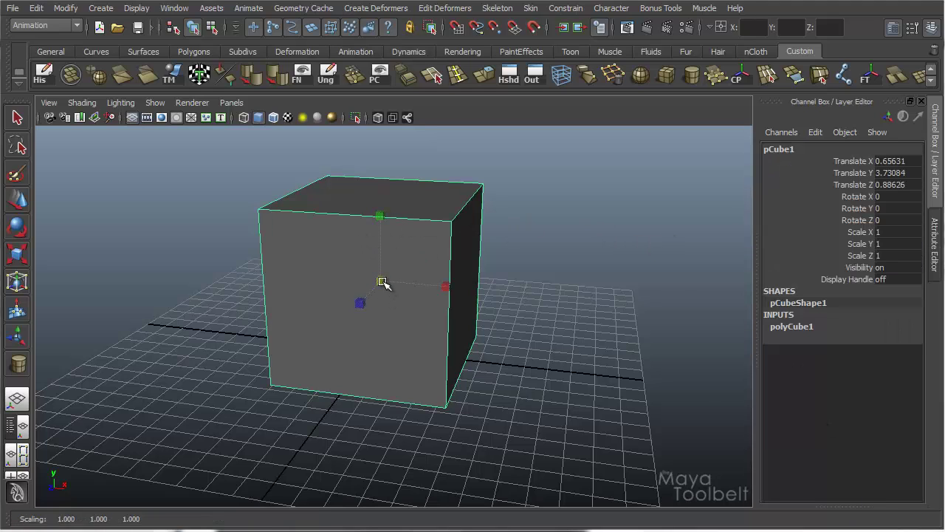
pyautogui.keyDown('alt'); pyautogui.moveTo(486, 295); pyautogui.dragTo(410, 329); pyautogui.keyUp('alt')
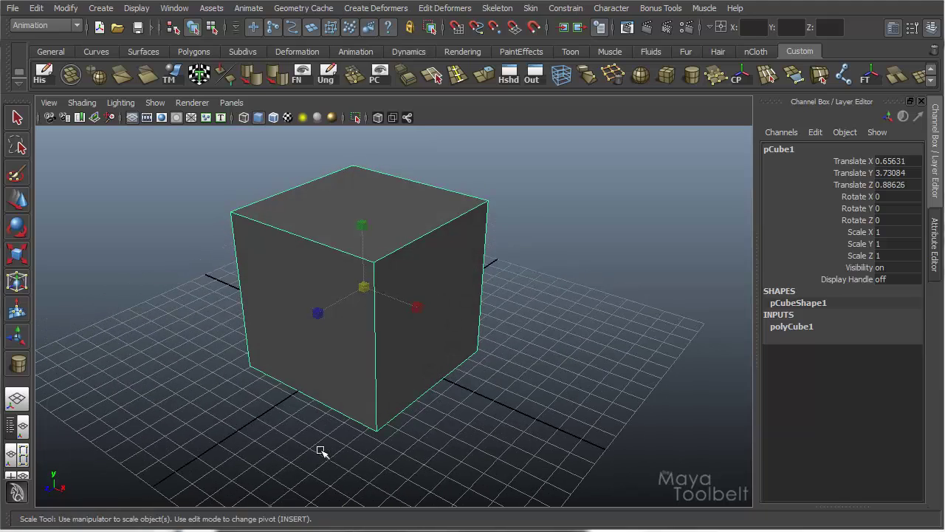
# Open Channel Control for the cube and lock Scale Y by moving it from Non Locked to Locked.
pyautogui.hotkey('ctrl', 'shift', 'c')
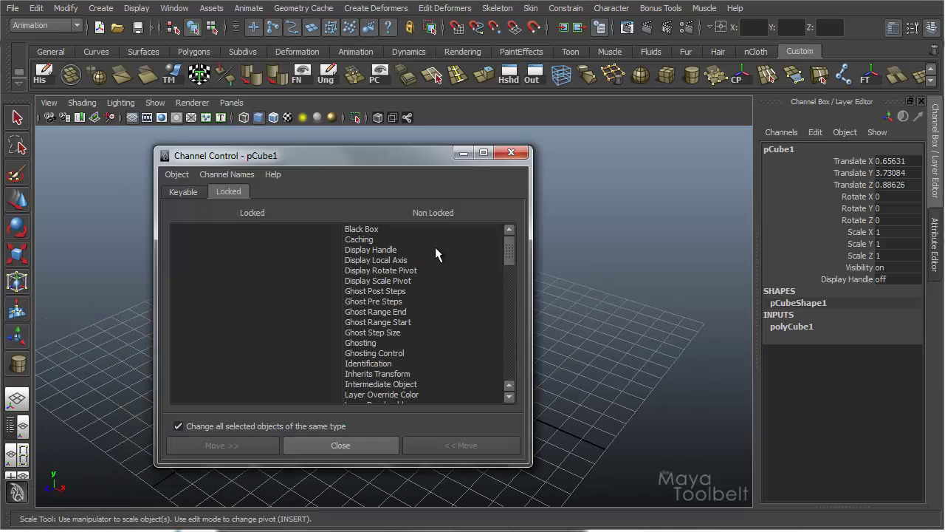
pyautogui.moveTo(288, 159); pyautogui.dragTo(358, 163)
pyautogui.moveTo(327, 194); pyautogui.dragTo(354, 151)
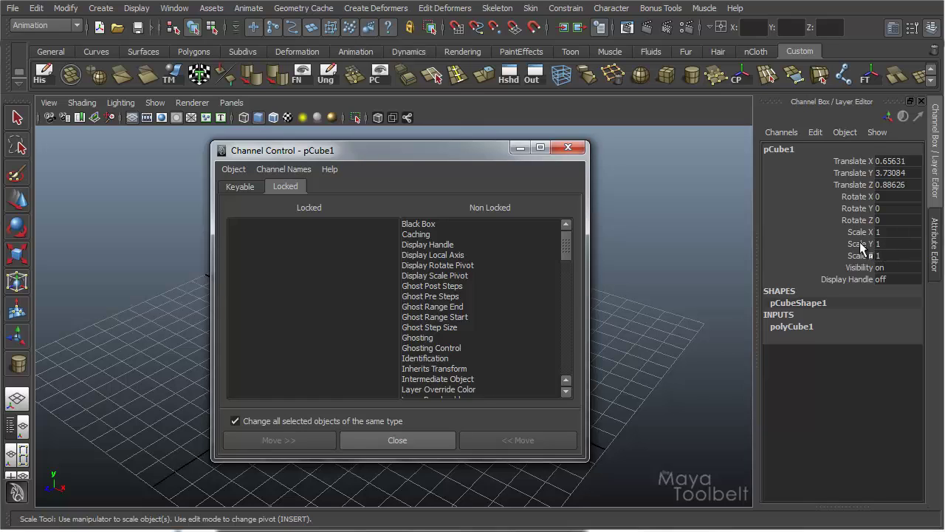
pyautogui.moveTo(567, 239); pyautogui.dragTo(565, 377)
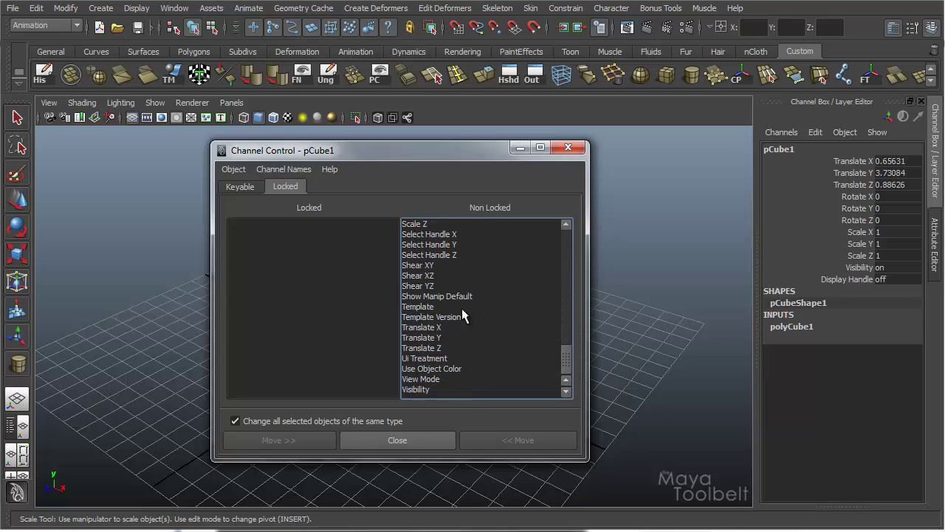
pyautogui.scroll(2, 442, 256)
pyautogui.click(422, 276)
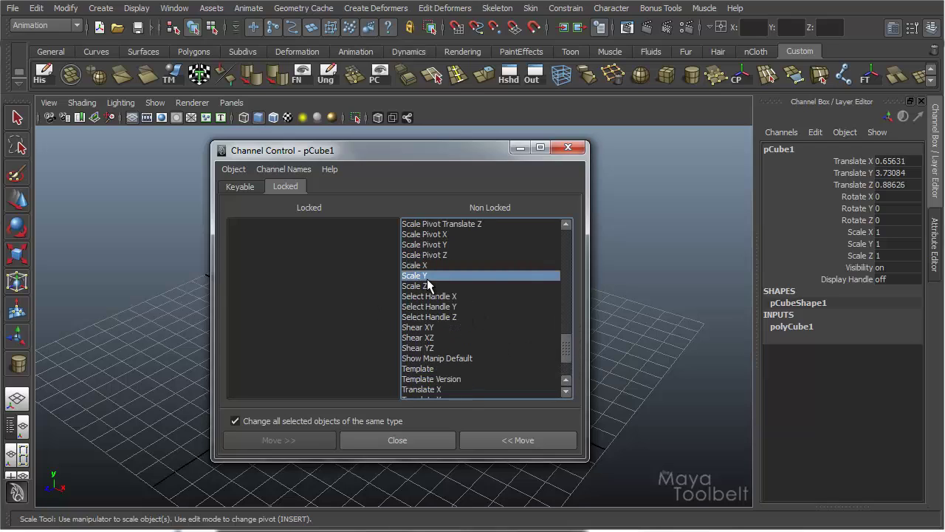
pyautogui.click(531, 437)
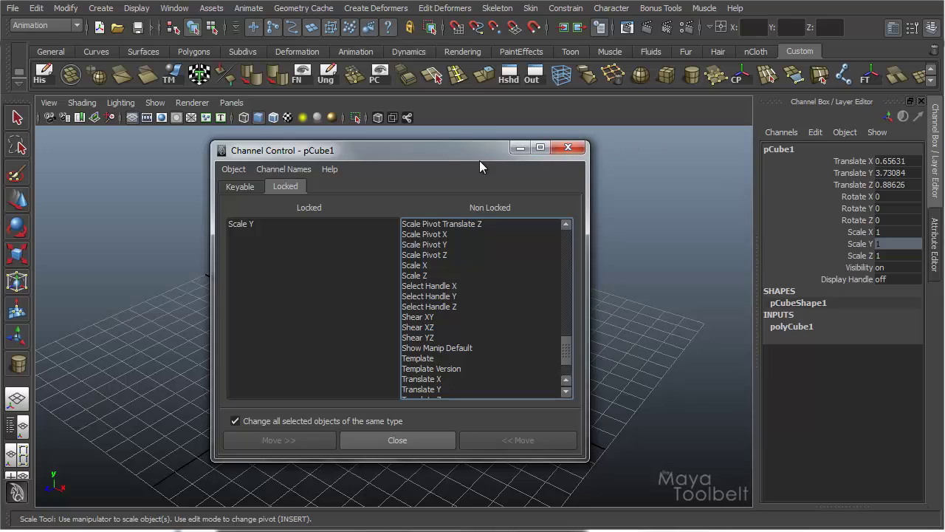
# Examine the Lock Attribute option for the cube's Display Handle in the Attribute Editor and return to Channel Control.
pyautogui.click(254, 224)
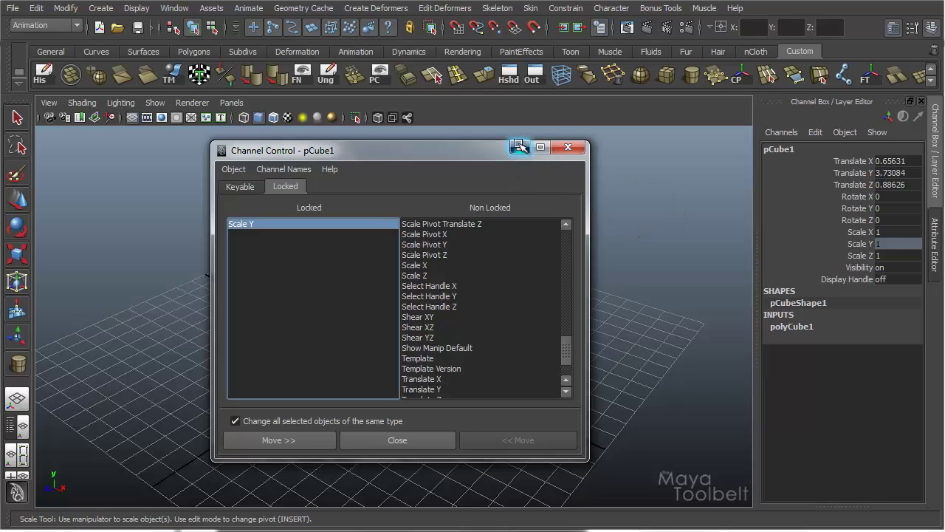
pyautogui.click(562, 148)
pyautogui.hotkey('ctrl', 'a')
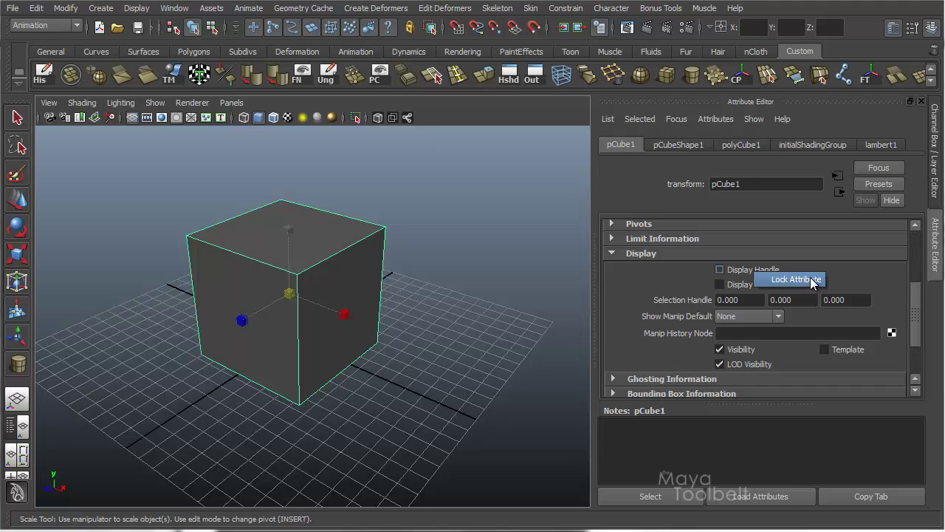
pyautogui.click(410, 247)
pyautogui.hotkey('ctrl', 'z')
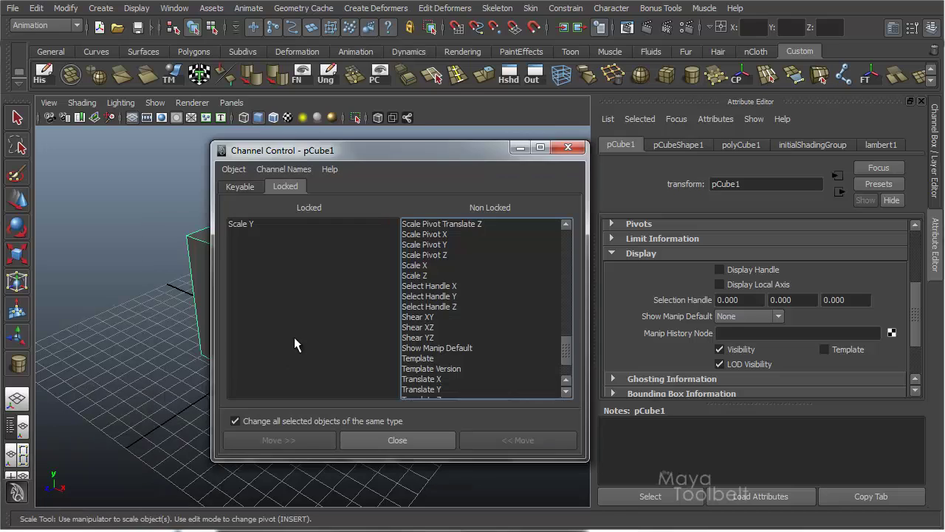
# Lock the cube's Display Handle channel by moving it to the Locked list in Channel Control.
pyautogui.moveTo(564, 337); pyautogui.dragTo(468, 237)
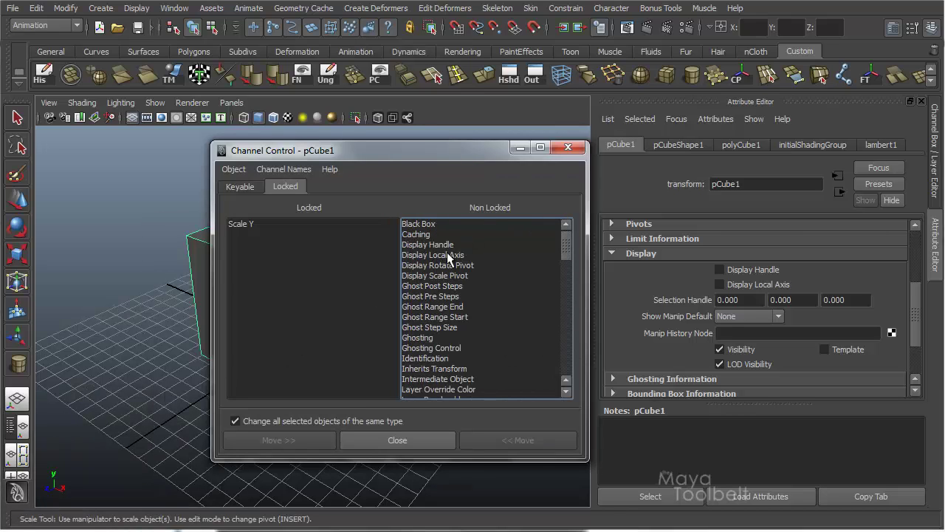
pyautogui.click(447, 244)
pyautogui.click(518, 440)
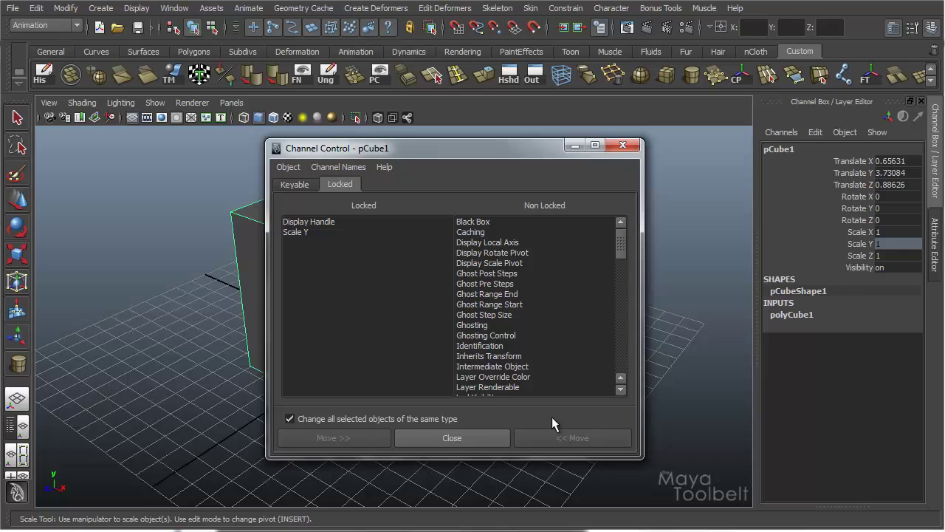
# Check Display Handle in the Nonkeyable Hidden list and unlock it by moving it back to Non Locked.
pyautogui.click(295, 185)
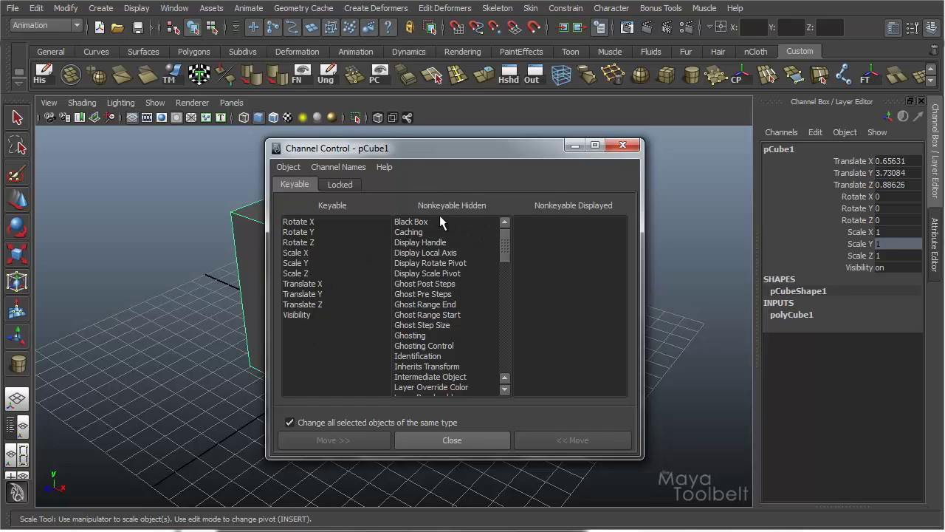
pyautogui.moveTo(505, 237); pyautogui.dragTo(514, 220)
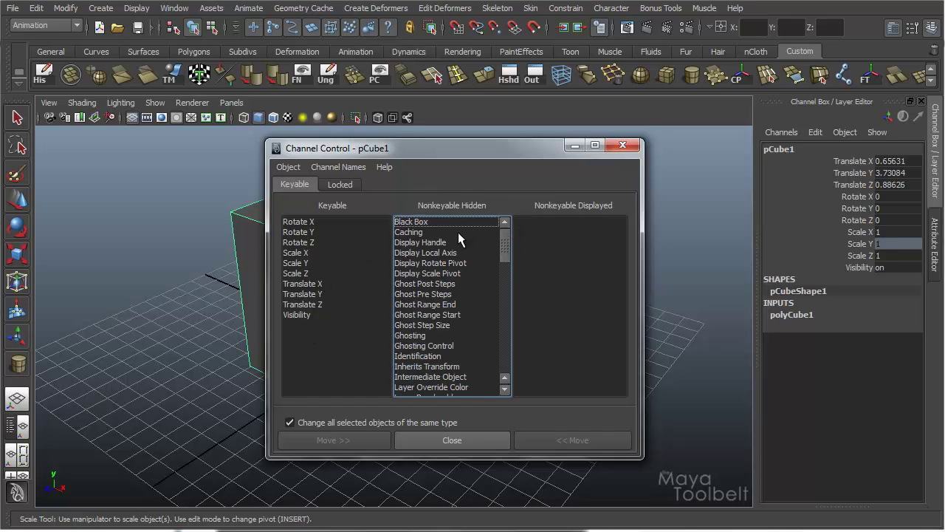
pyautogui.click(347, 186)
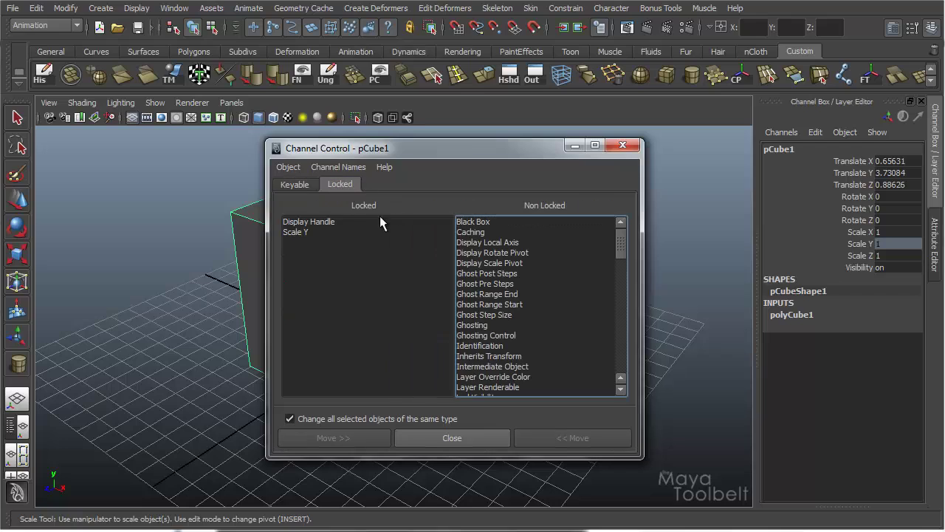
pyautogui.click(305, 221)
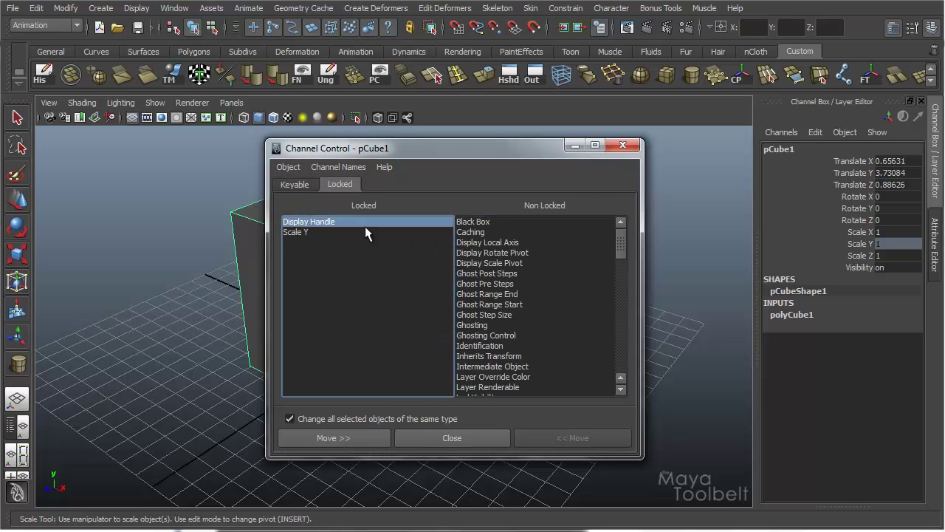
pyautogui.click(349, 443)
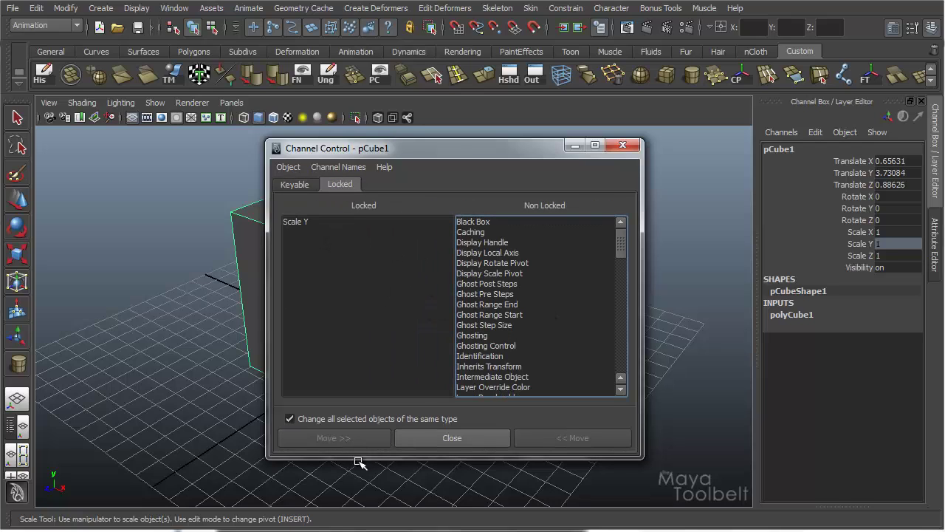
# Review Channel Control's keyable lists along with its object, channel naming and help options.
pyautogui.click(452, 223)
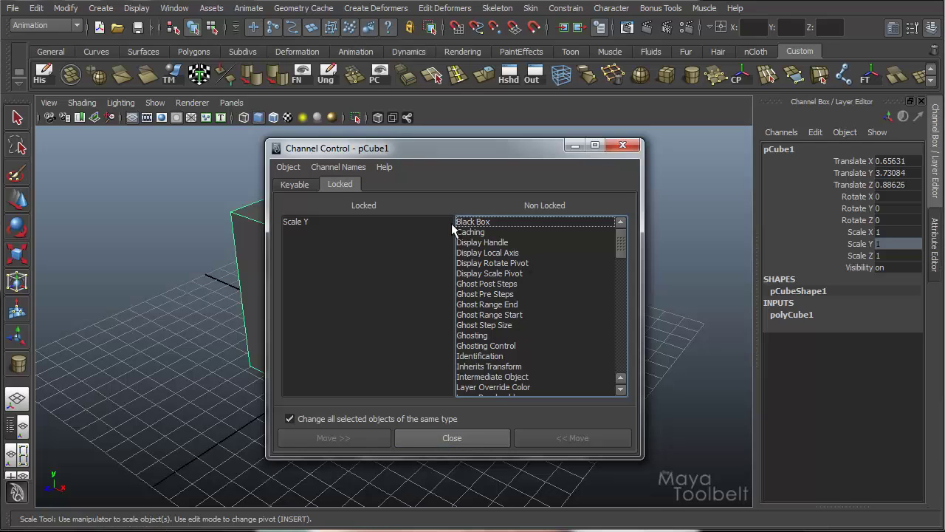
pyautogui.click(288, 186)
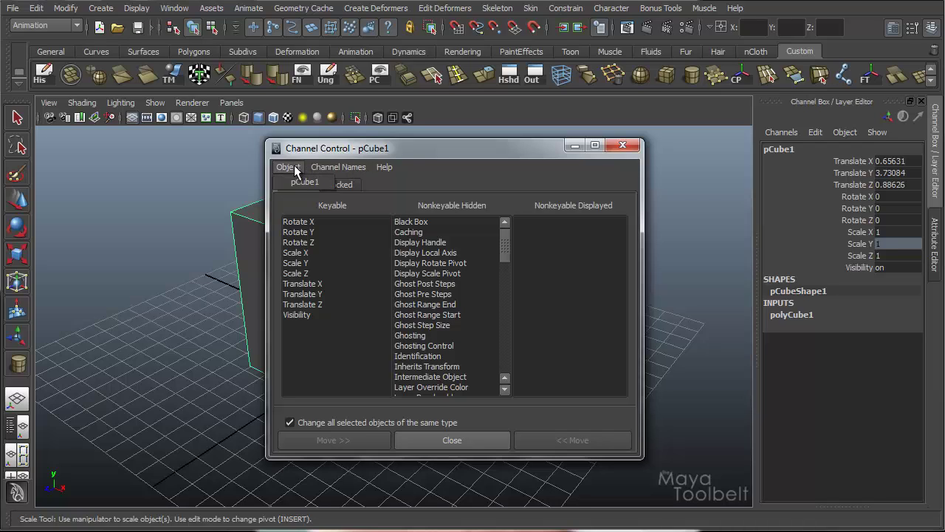
pyautogui.click(322, 167)
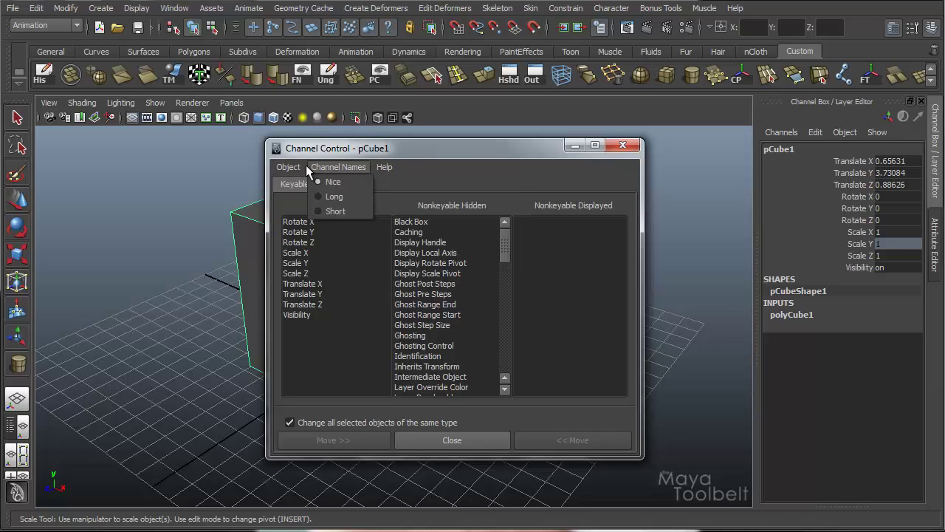
pyautogui.moveTo(289, 168)
pyautogui.moveTo(390, 170)
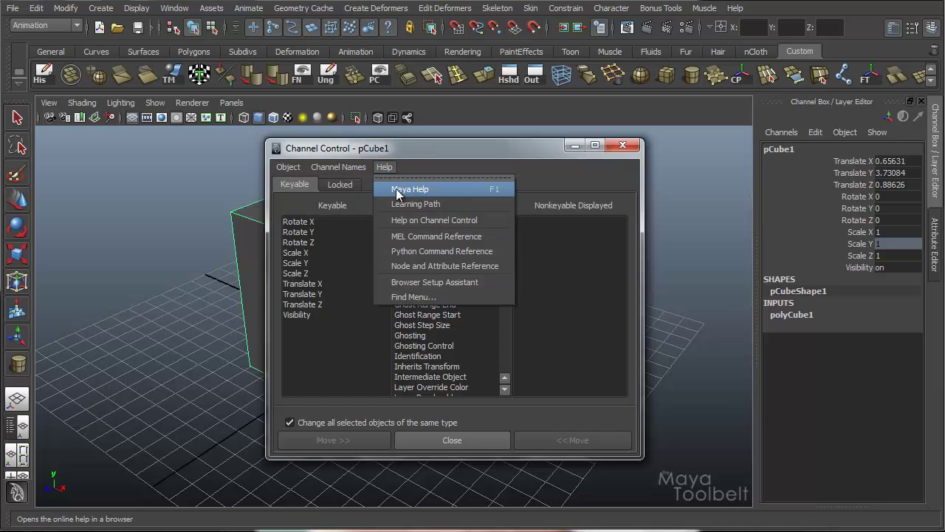
pyautogui.click(456, 151)
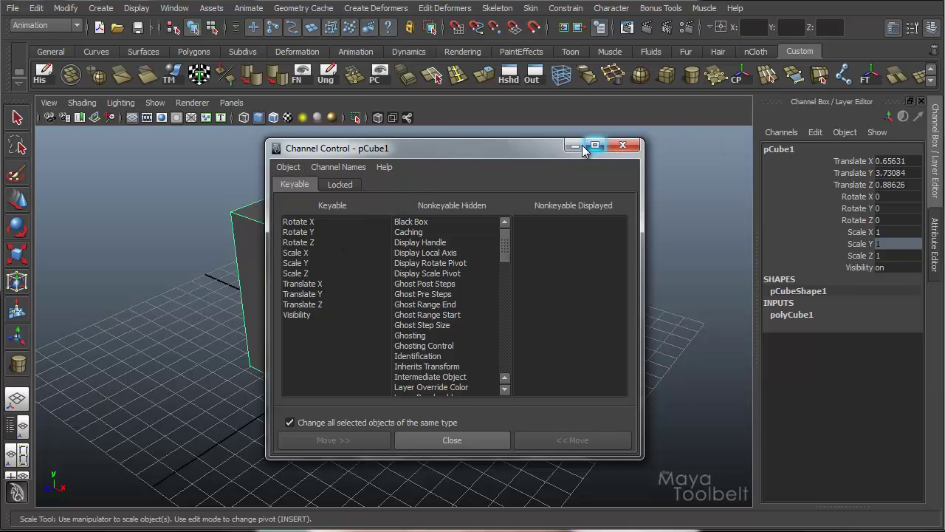
# Close Channel Control, switch to the Move tool and reselect the cube.
pyautogui.click(623, 145)
pyautogui.keyDown('alt'); pyautogui.moveTo(497, 346); pyautogui.dragTo(457, 325, button='right'); pyautogui.keyUp('alt')
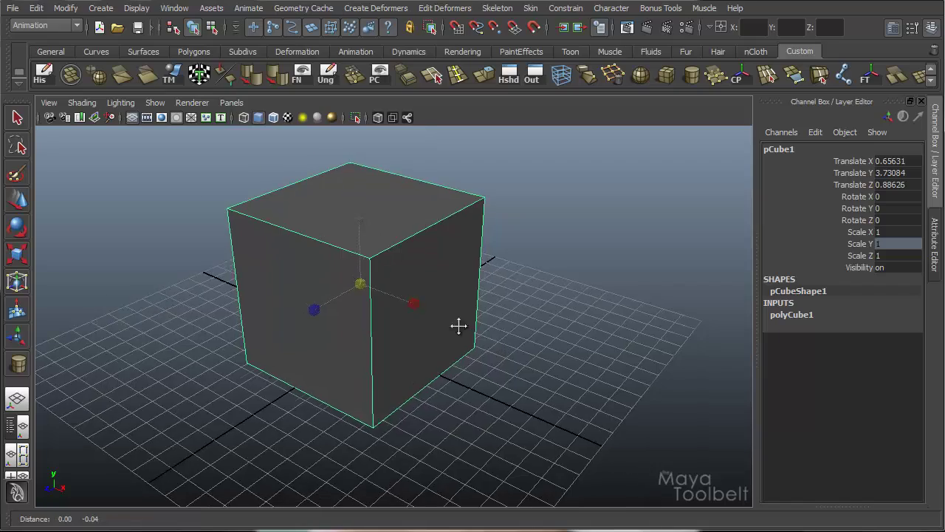
pyautogui.keyDown('alt'); pyautogui.moveTo(458, 325); pyautogui.dragTo(424, 337); pyautogui.keyUp('alt')
pyautogui.moveTo(424, 338)
pyautogui.keyDown('alt'); pyautogui.mouseDown(button='right')
pyautogui.moveTo(418, 327)
pyautogui.moveTo(454, 327)
pyautogui.moveTo(428, 332)
pyautogui.mouseUp(button='right'); pyautogui.keyUp('alt')
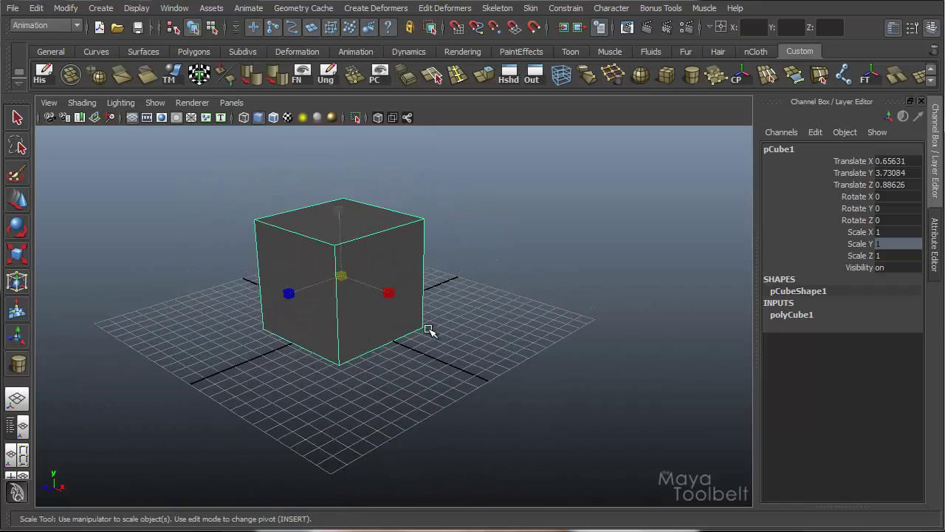
pyautogui.keyDown('alt'); pyautogui.moveTo(428, 331); pyautogui.dragTo(446, 314); pyautogui.keyUp('alt')
pyautogui.press('w')
pyautogui.click(490, 344)
pyautogui.click(386, 302)
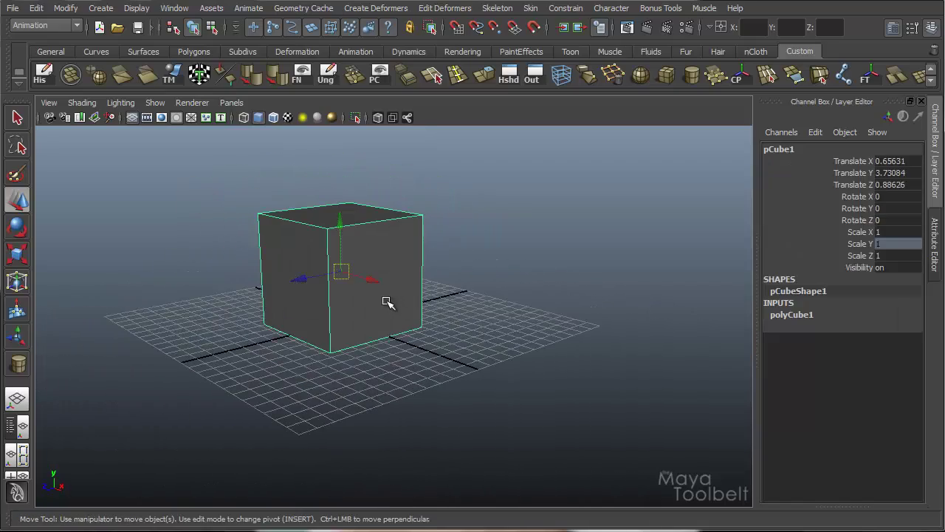
# Unlock the cube's Scale Y channel from the Channel Box.
pyautogui.click(864, 244)
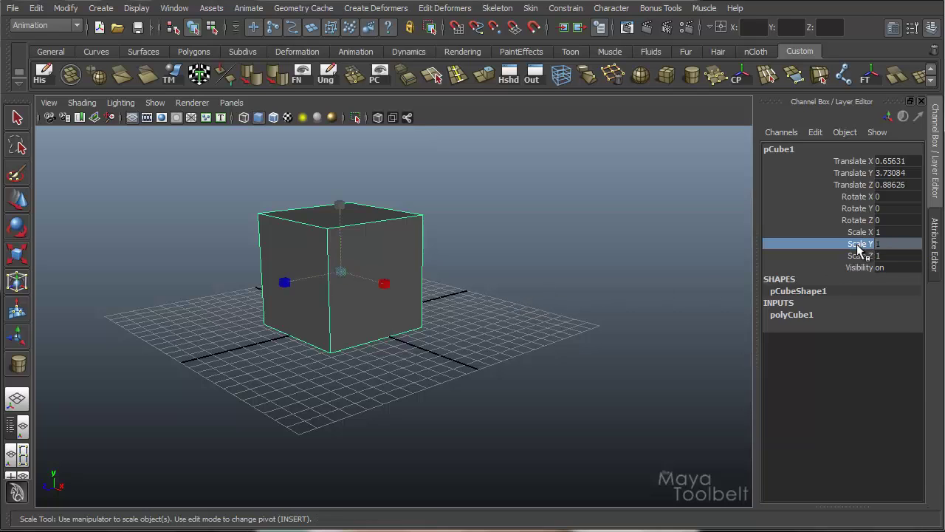
pyautogui.rightClick(859, 245)
pyautogui.click(904, 526)
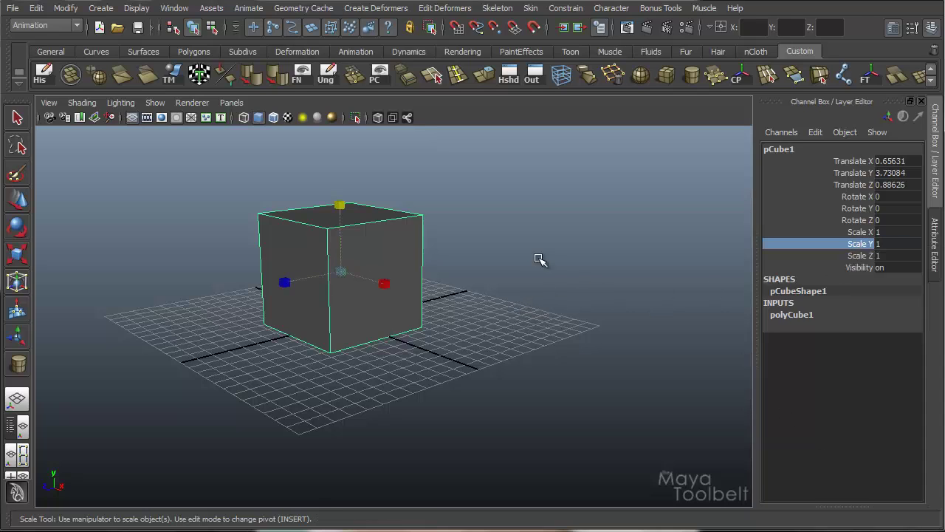
# Create a polygon sphere beside the cube and select both objects with the Move tool active.
pyautogui.click(477, 232)
pyautogui.click(640, 75)
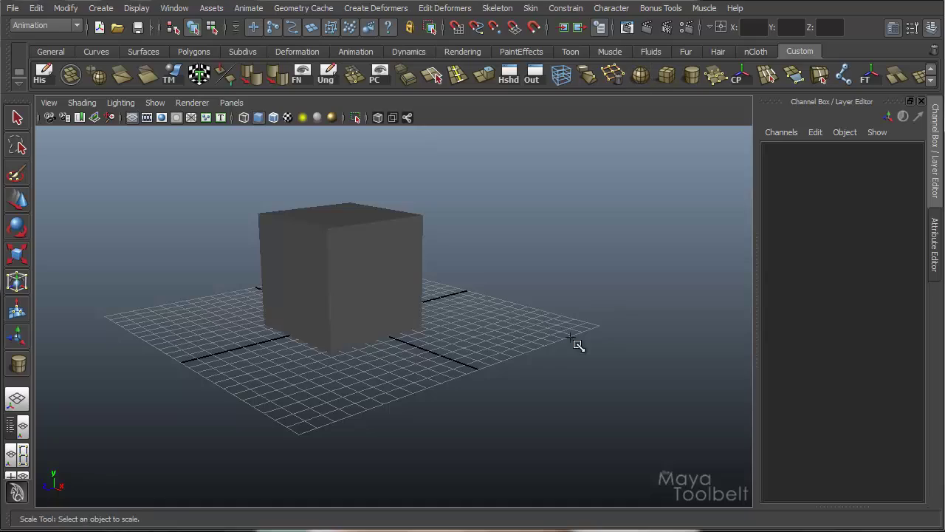
pyautogui.moveTo(576, 344); pyautogui.dragTo(598, 347)
pyautogui.press('w')
pyautogui.keyDown('alt'); pyautogui.moveTo(532, 288); pyautogui.dragTo(369, 207); pyautogui.keyUp('alt')
pyautogui.keyDown('alt'); pyautogui.moveTo(559, 348); pyautogui.dragTo(509, 322); pyautogui.keyUp('alt')
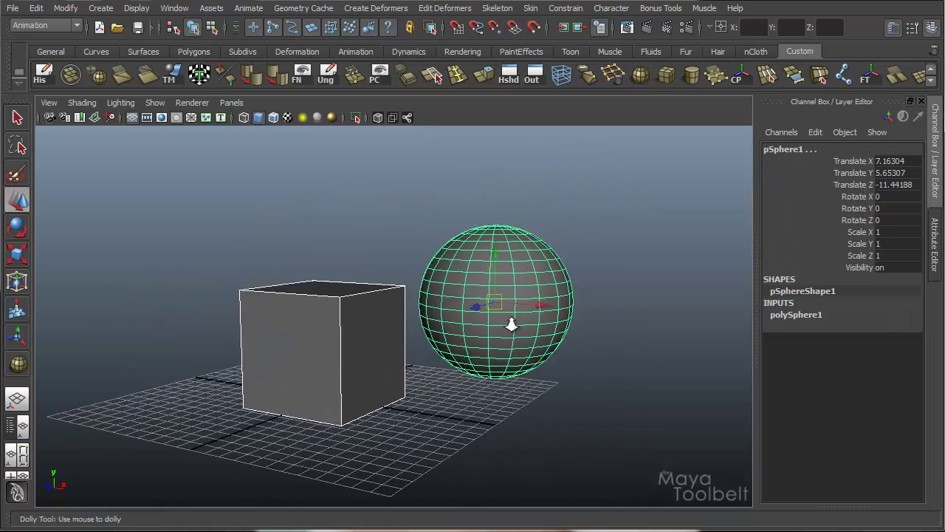
pyautogui.keyDown('alt'); pyautogui.moveTo(509, 322); pyautogui.dragTo(532, 303, button='right'); pyautogui.keyUp('alt')
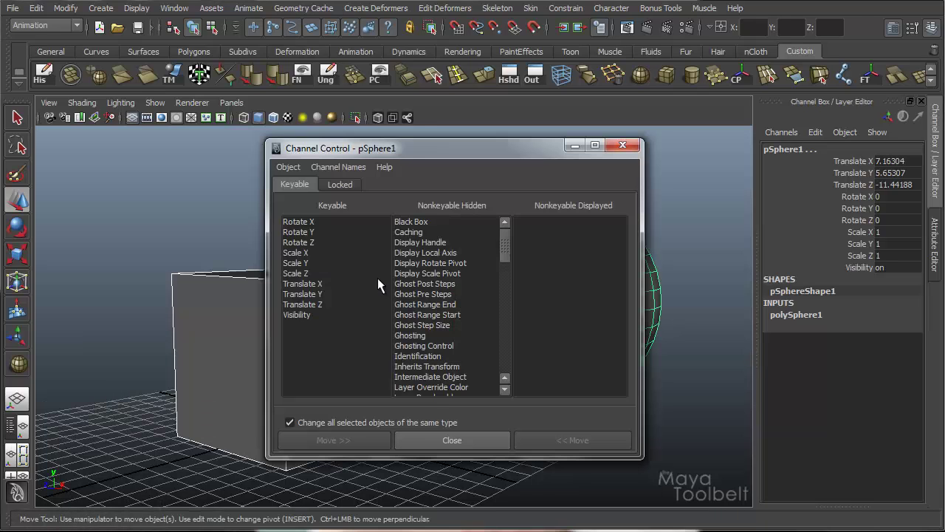
# Open Channel Control for the selected cube and sphere and examine its object list and help options.
pyautogui.moveTo(431, 146); pyautogui.dragTo(435, 125)
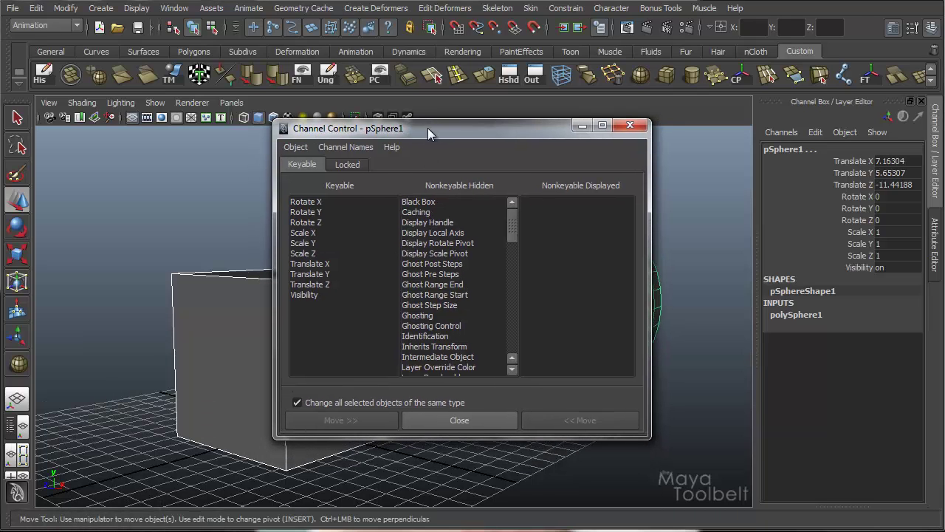
pyautogui.click(292, 146)
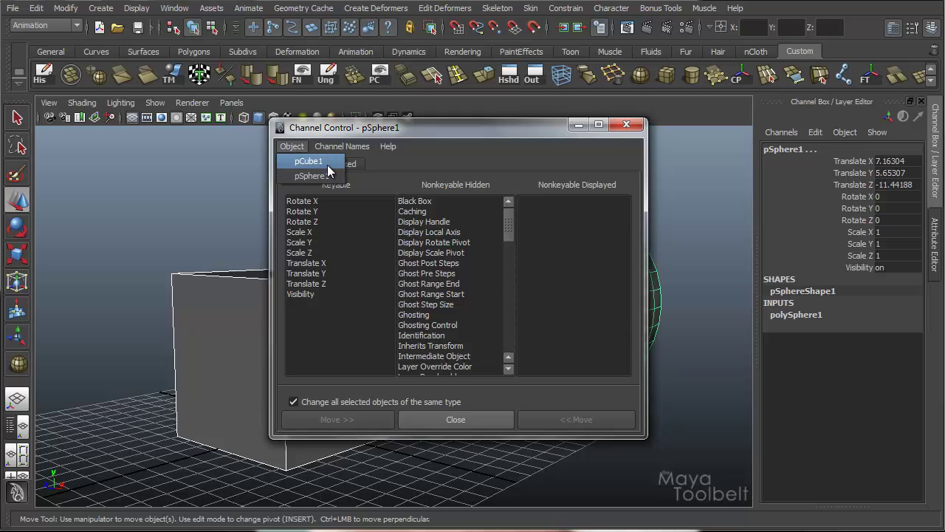
pyautogui.moveTo(373, 144)
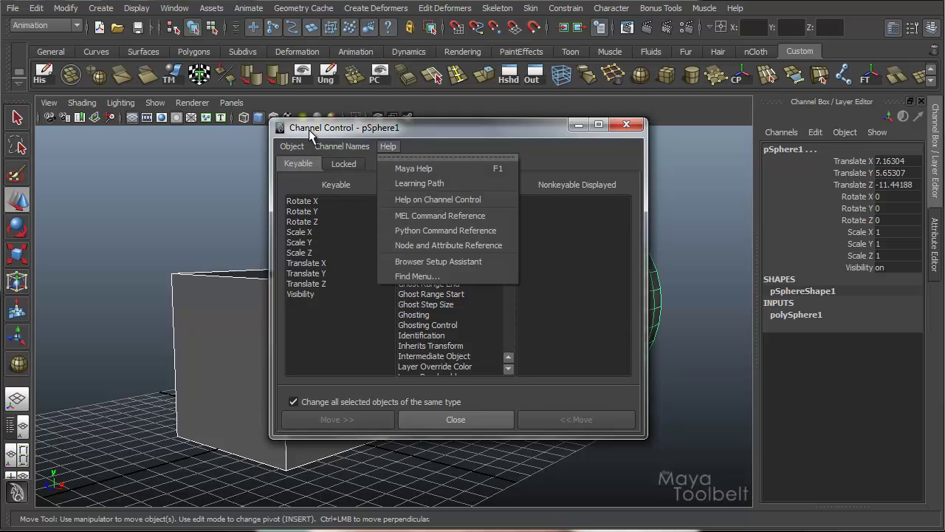
pyautogui.moveTo(308, 129); pyautogui.dragTo(294, 145)
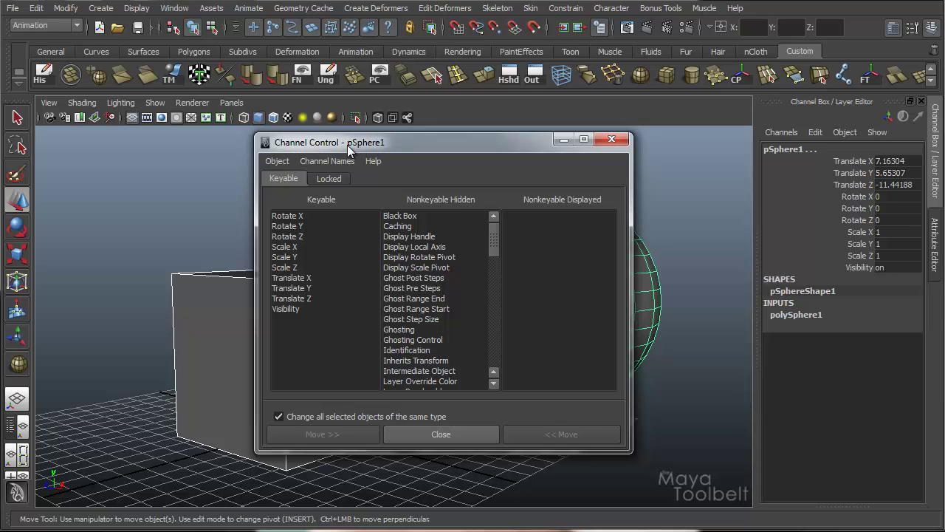
pyautogui.moveTo(407, 143); pyautogui.dragTo(232, 136)
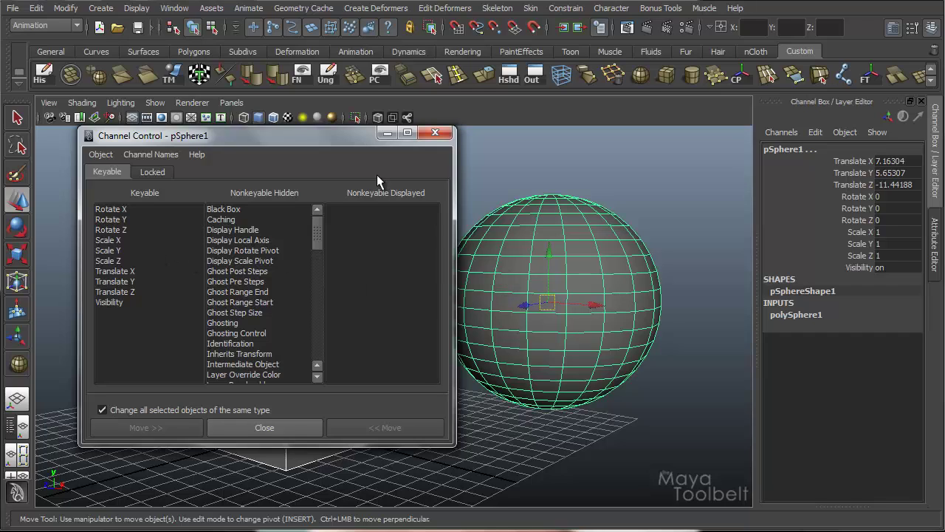
pyautogui.moveTo(350, 139); pyautogui.dragTo(455, 169)
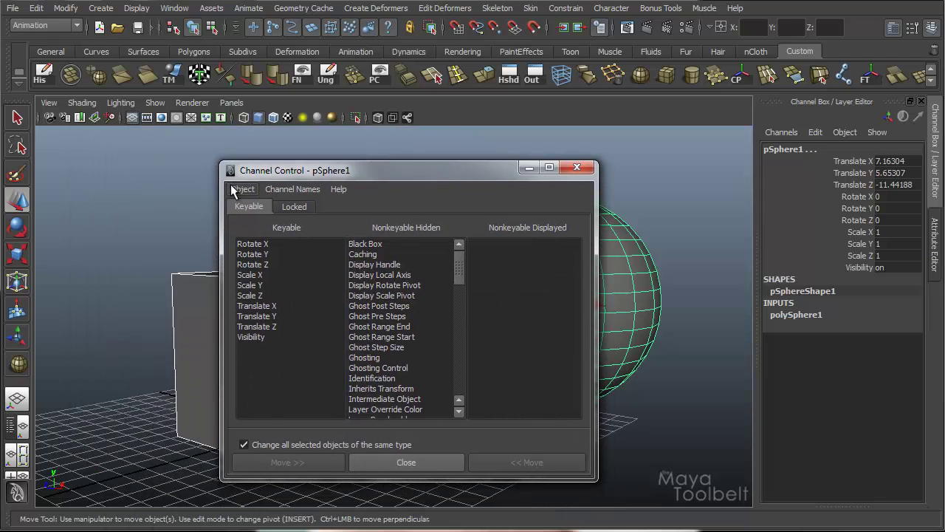
# Switch Channel Control's current object to pCube1 and back to pSphere1 to compare their channel lists.
pyautogui.click(240, 189)
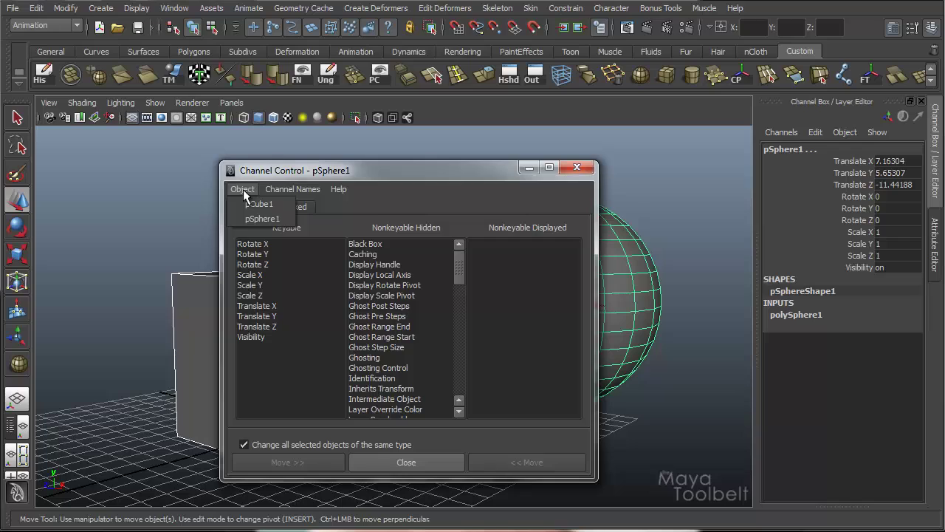
pyautogui.click(260, 204)
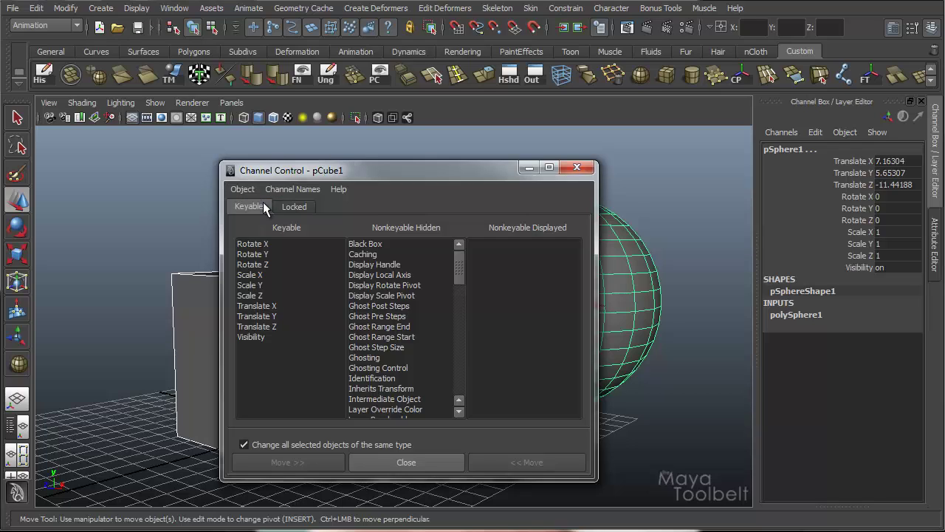
pyautogui.moveTo(291, 171); pyautogui.dragTo(317, 154)
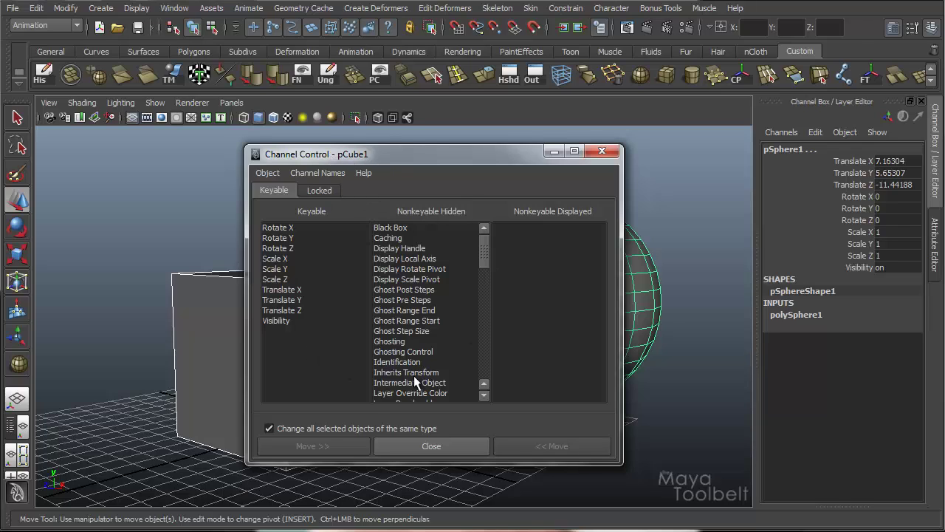
pyautogui.click(268, 172)
pyautogui.click(274, 199)
pyautogui.moveTo(427, 152); pyautogui.dragTo(375, 143)
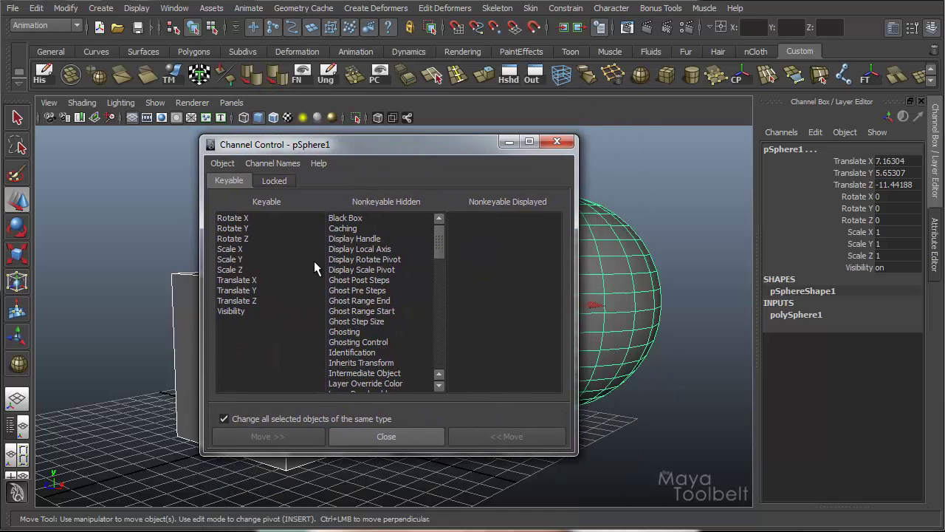
# Make Display Handle keyable for all selected objects, check the channel on cube and sphere individually, and reselect both.
pyautogui.click(357, 238)
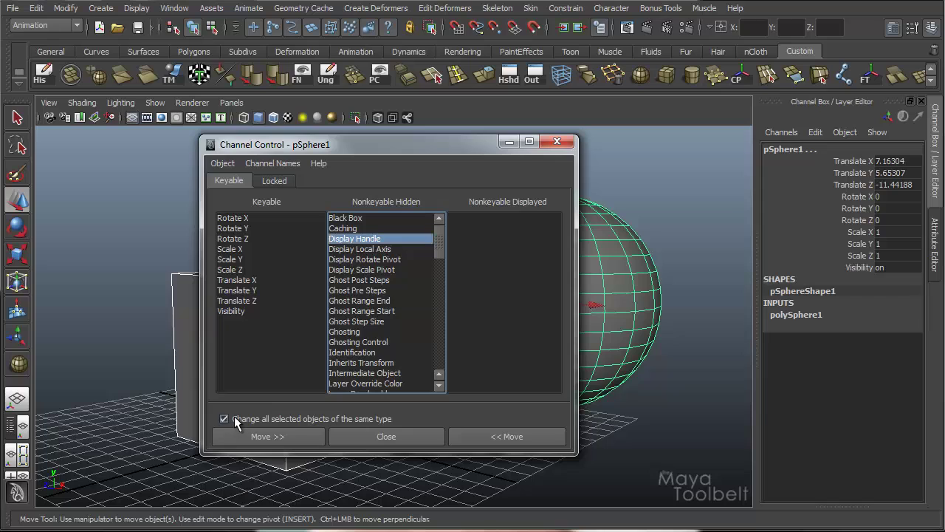
pyautogui.click(490, 434)
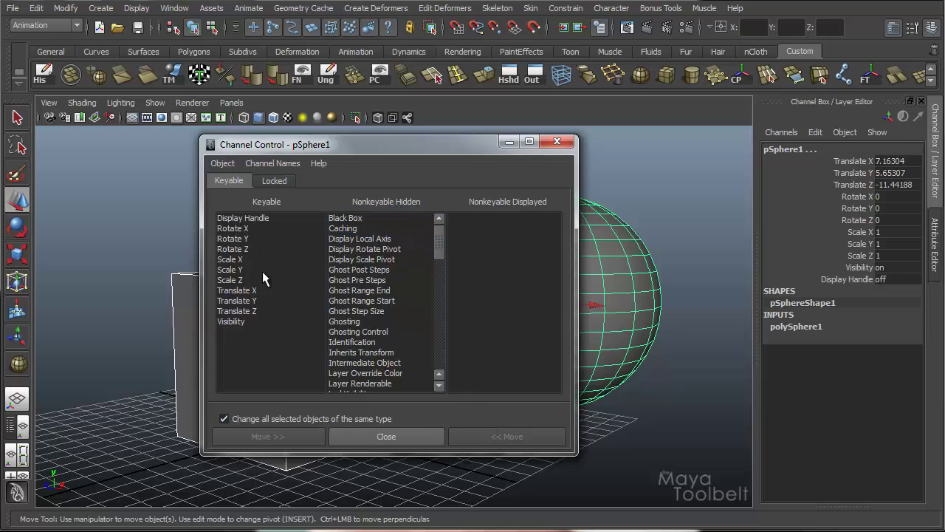
pyautogui.moveTo(296, 145); pyautogui.dragTo(270, 438)
pyautogui.click(299, 322)
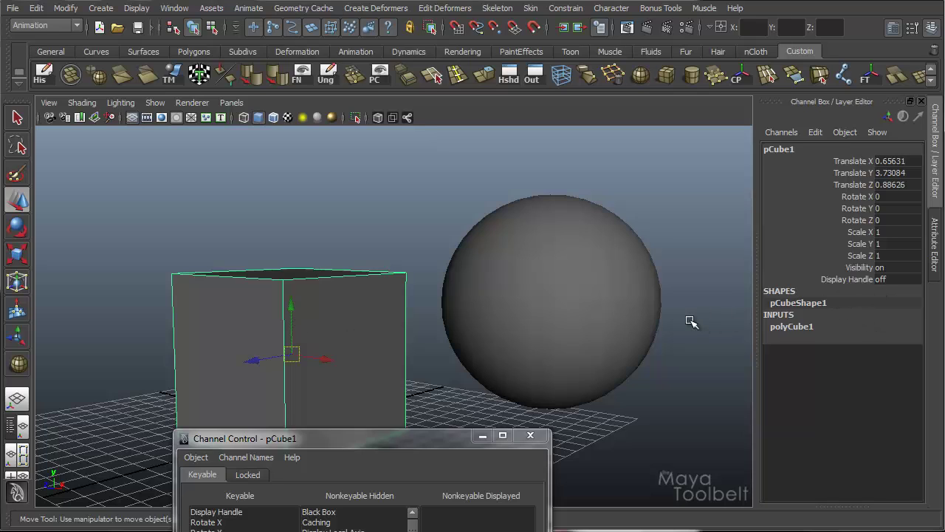
pyautogui.click(592, 272)
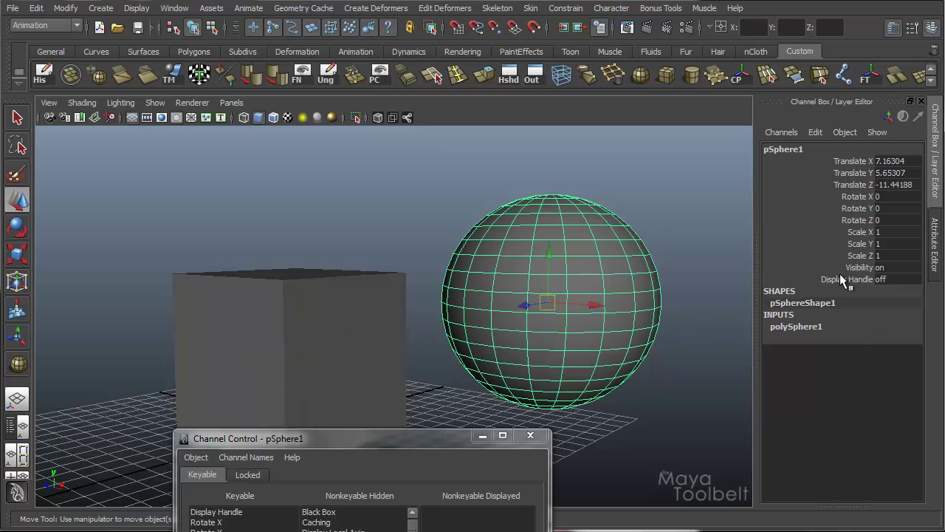
pyautogui.keyDown('shift'); pyautogui.click(395, 314); pyautogui.keyUp('shift')
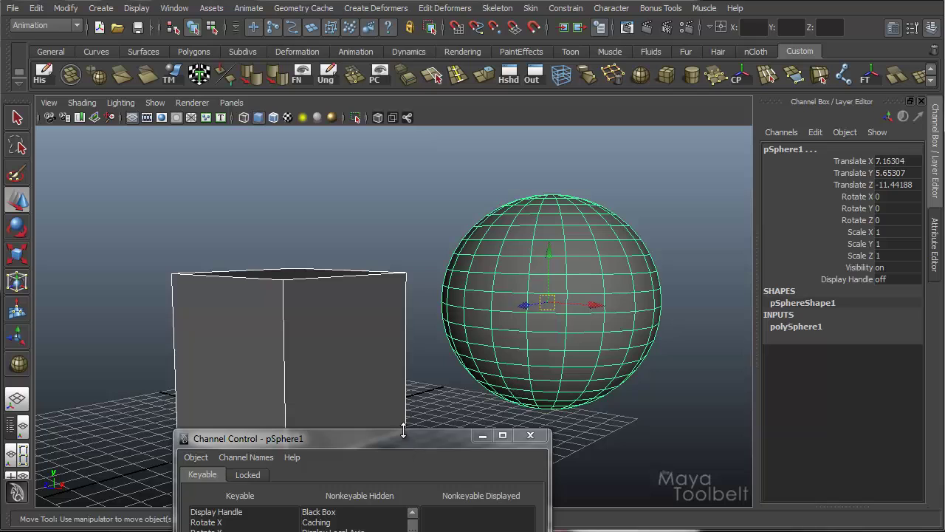
# Disable changing all selected objects, move only the sphere's Display Handle to Nonkeyable Hidden, and compare the channels of both objects.
pyautogui.moveTo(407, 435); pyautogui.dragTo(478, 167)
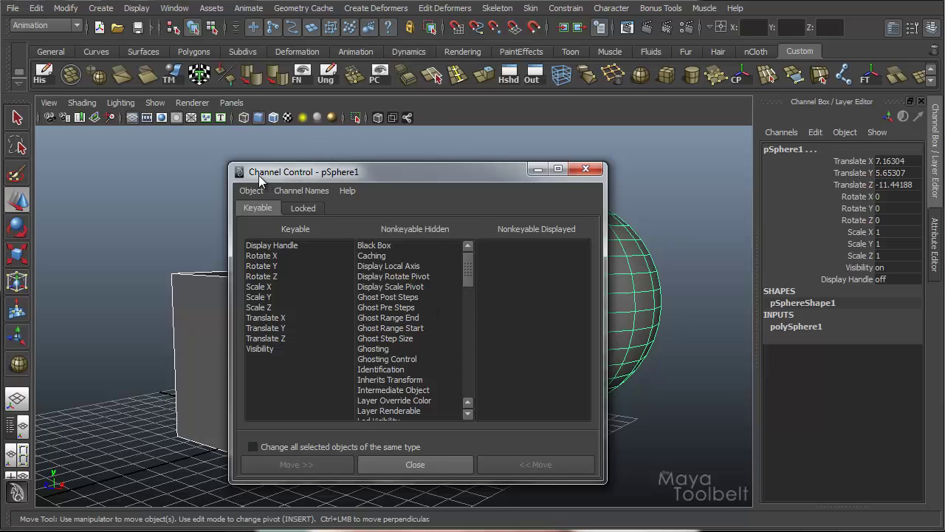
pyautogui.click(274, 246)
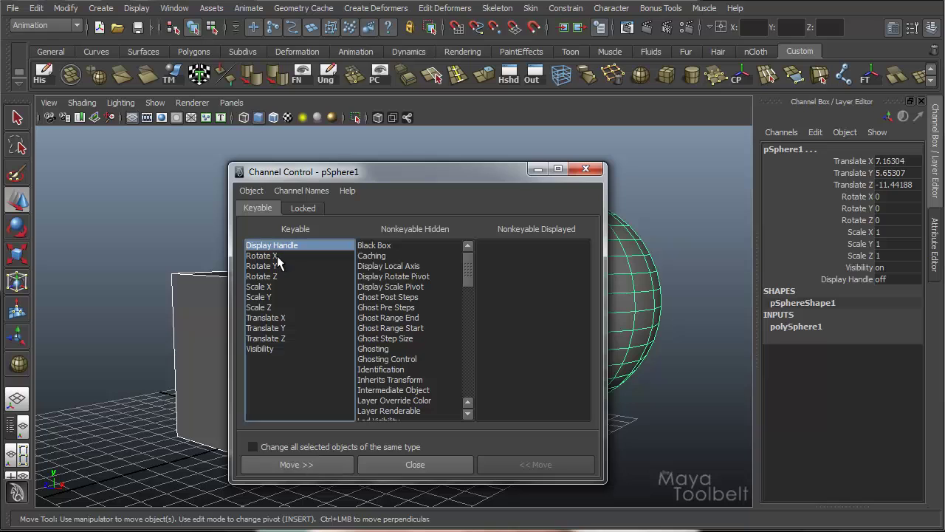
pyautogui.click(348, 464)
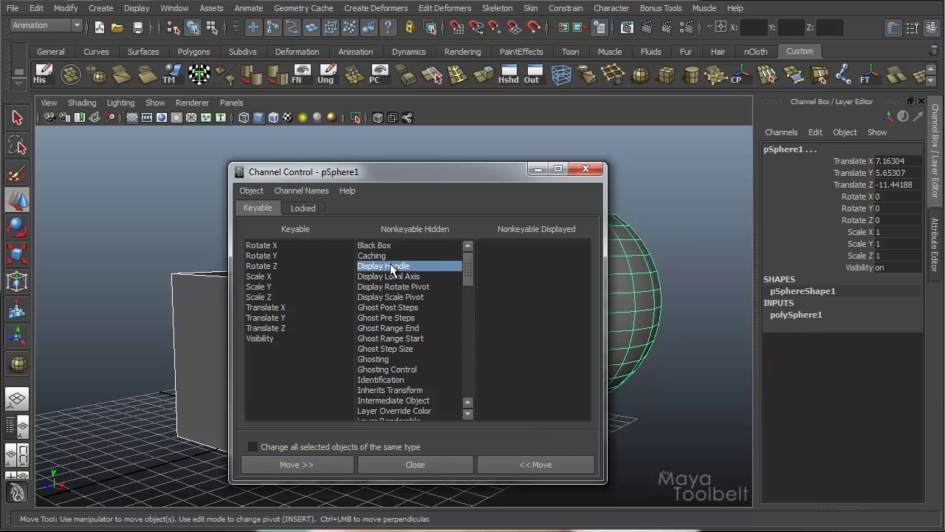
pyautogui.click(536, 171)
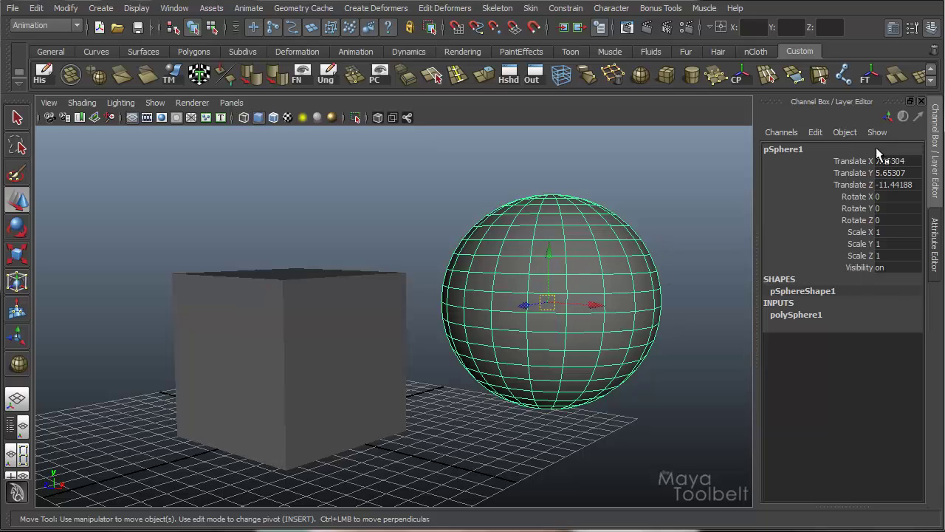
pyautogui.click(292, 354)
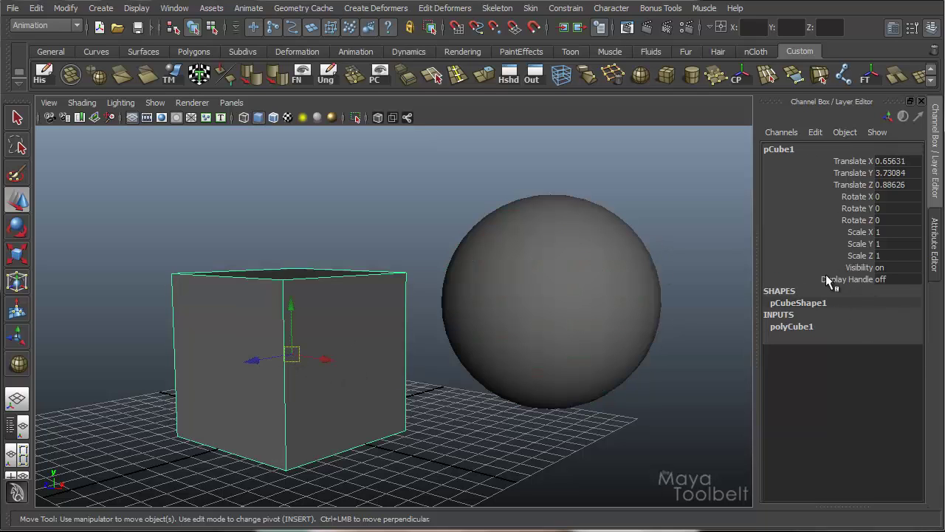
# Reselect both objects, enable changing all selected objects of the same type, and make Display Handle keyable.
pyautogui.click(544, 354)
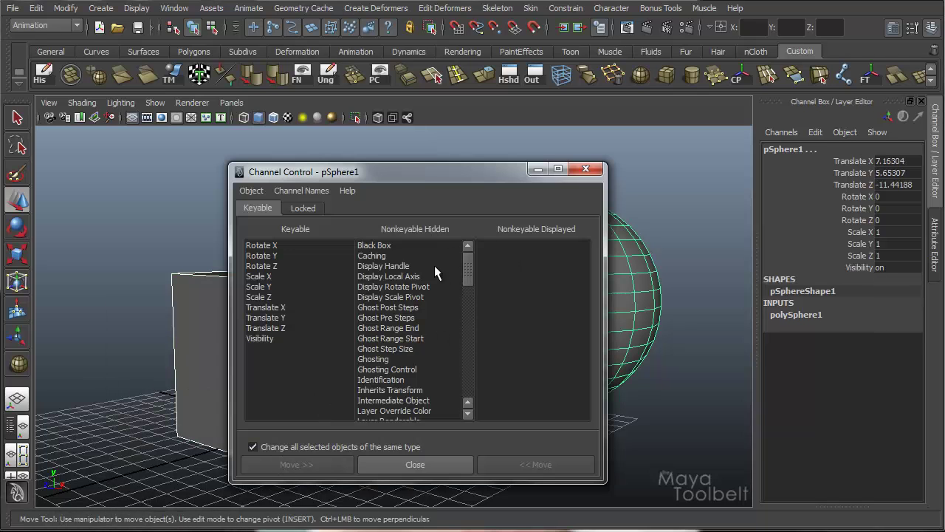
pyautogui.click(391, 267)
pyautogui.click(544, 466)
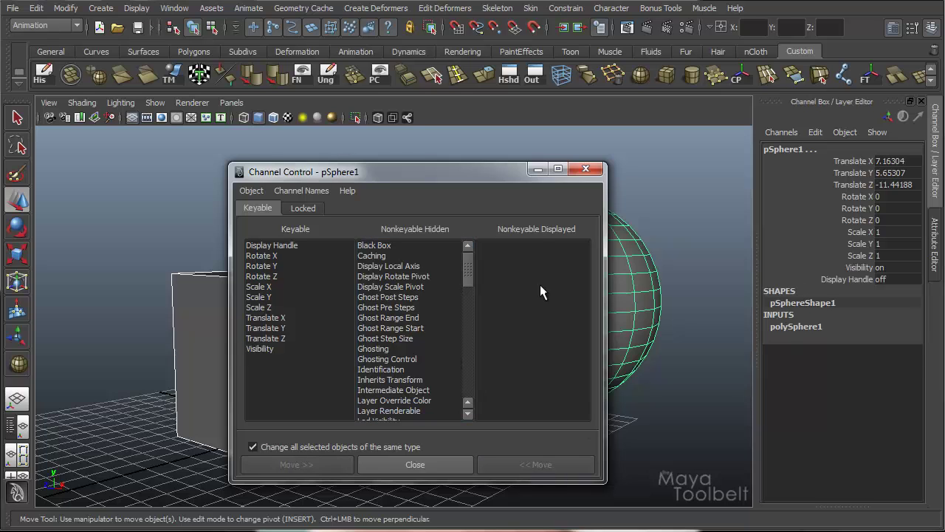
pyautogui.moveTo(482, 173); pyautogui.dragTo(456, 172)
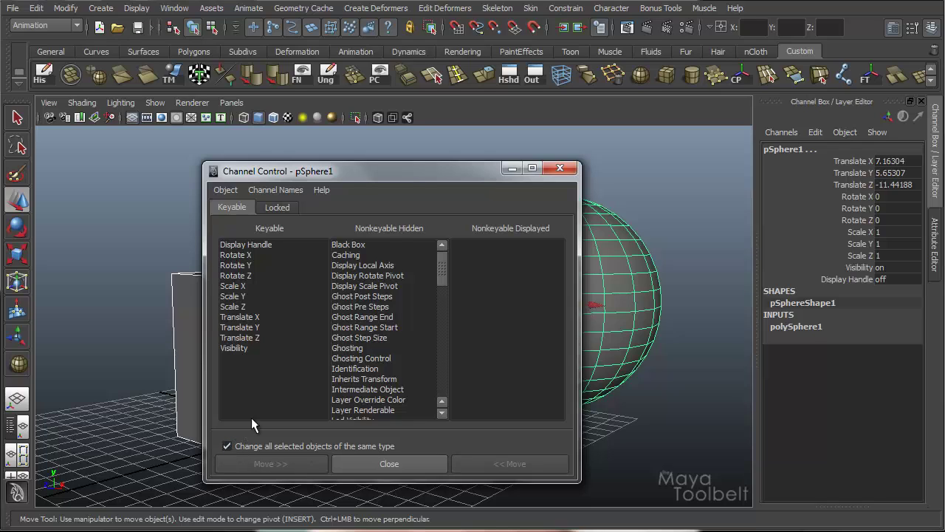
pyautogui.click(285, 205)
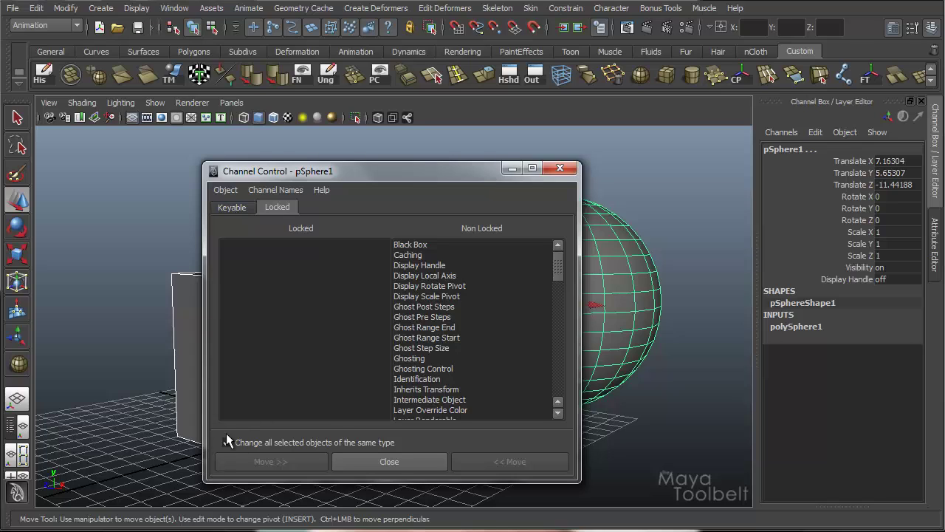
pyautogui.click(234, 209)
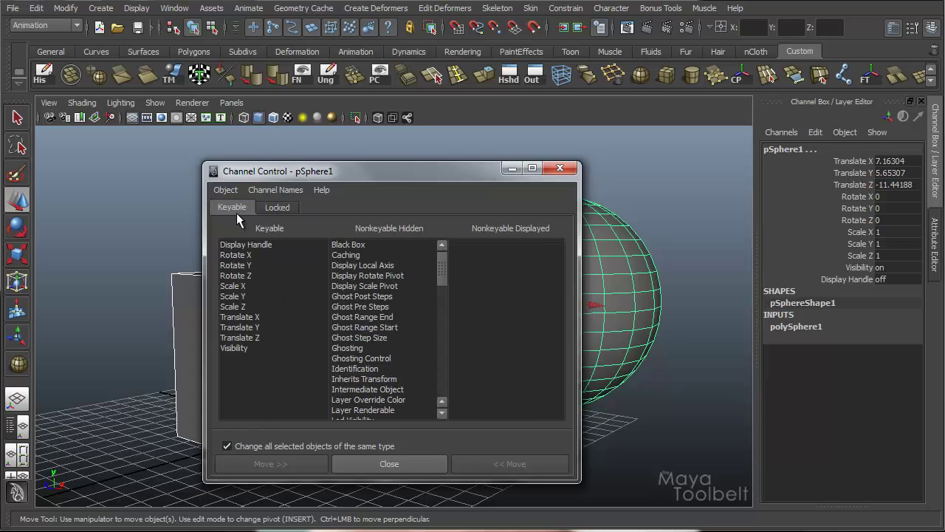
pyautogui.click(276, 189)
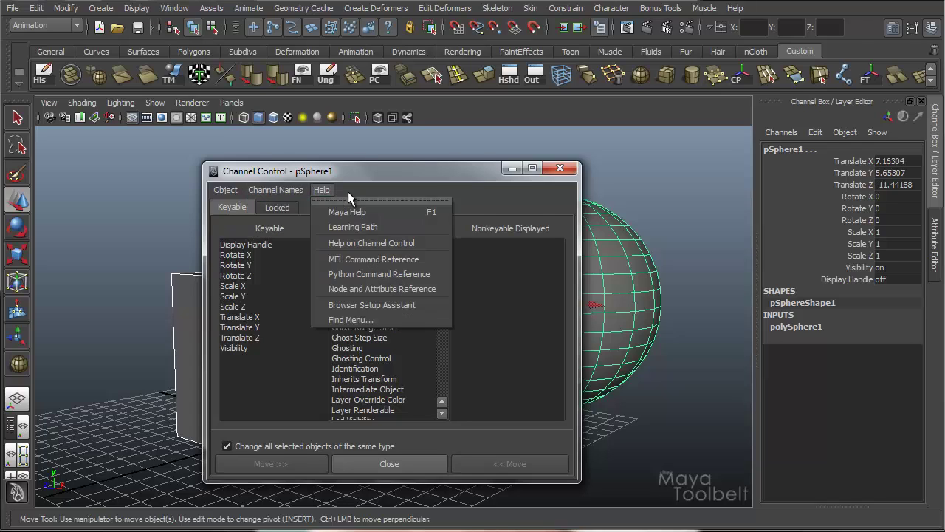
pyautogui.click(385, 272)
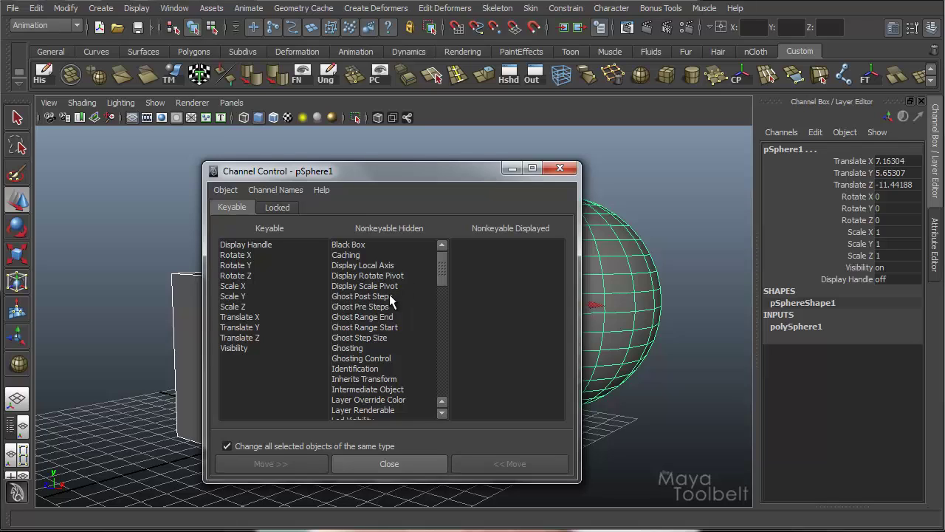
pyautogui.click(277, 190)
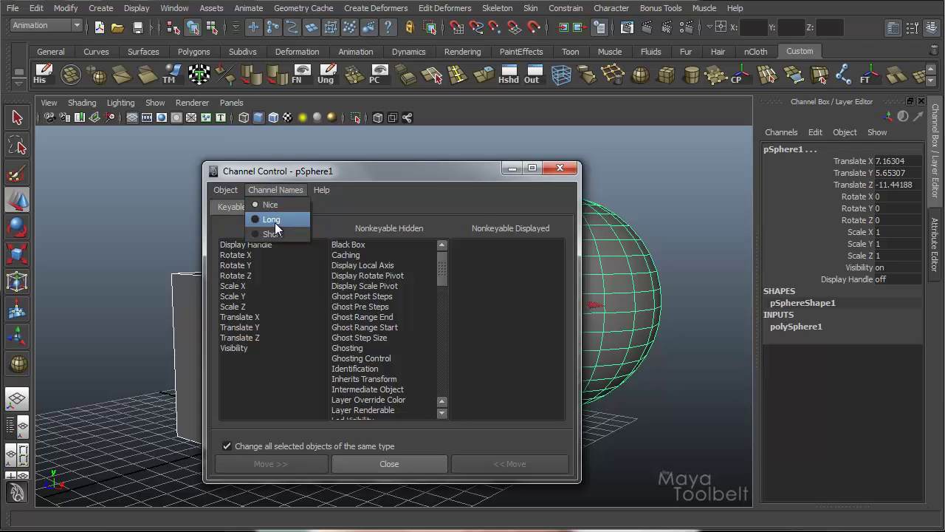
pyautogui.click(270, 219)
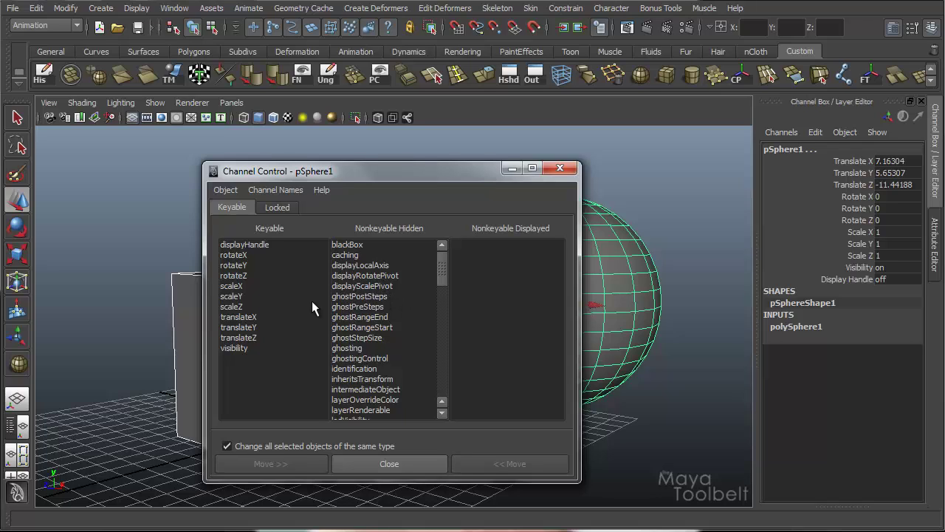
pyautogui.click(276, 189)
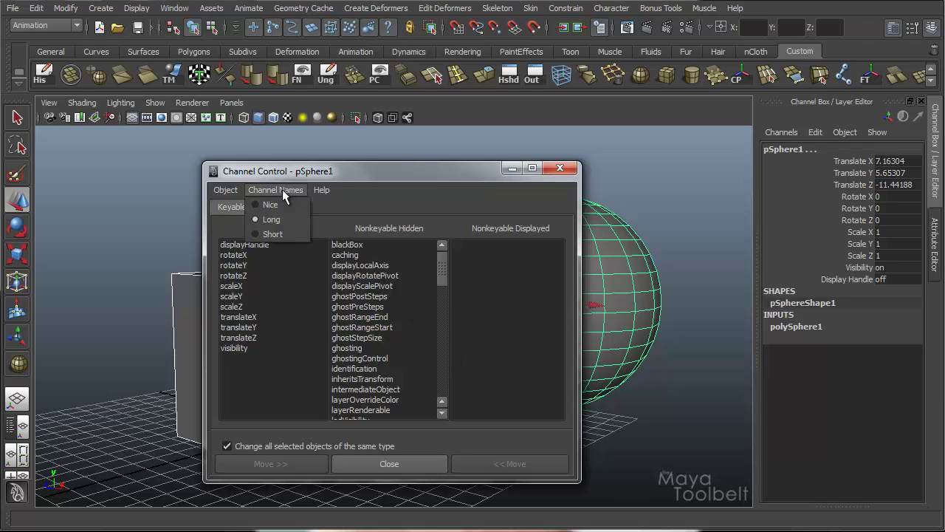
pyautogui.click(279, 231)
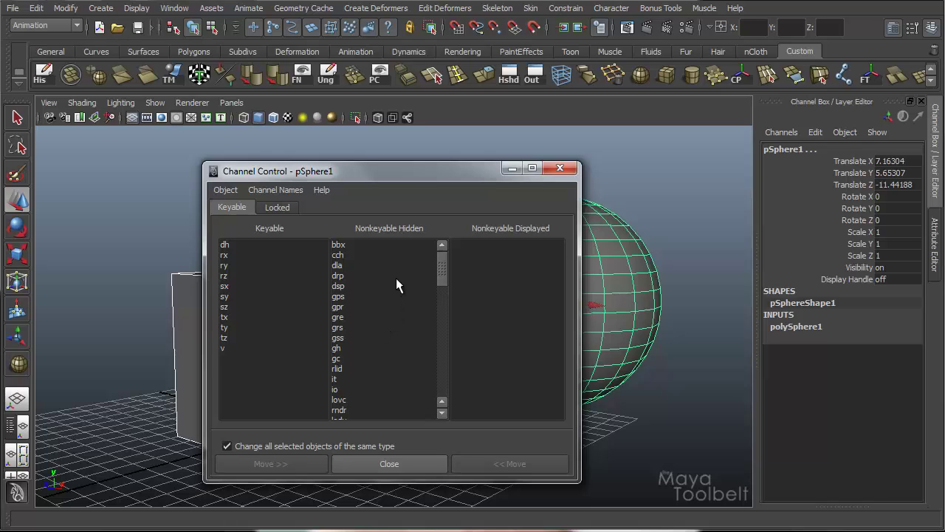
pyautogui.scroll(-15, 377, 292)
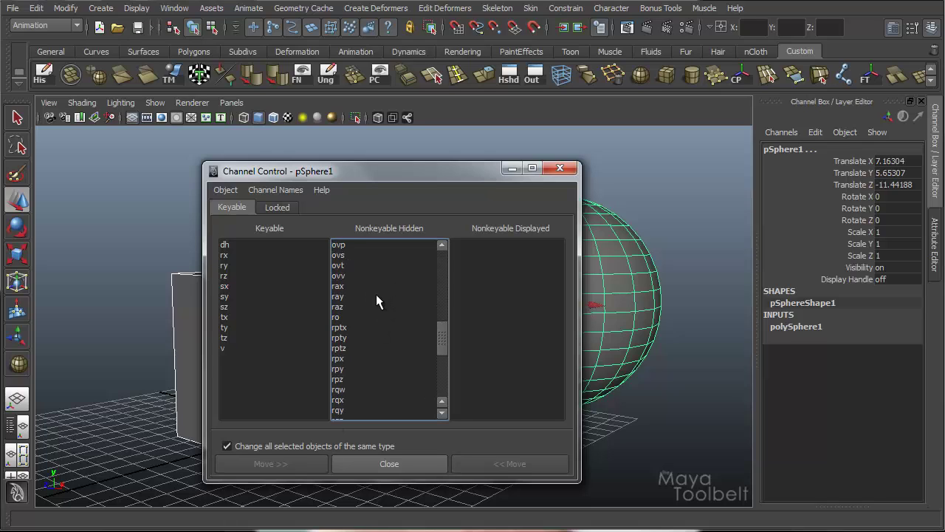
pyautogui.scroll(15, 376, 298)
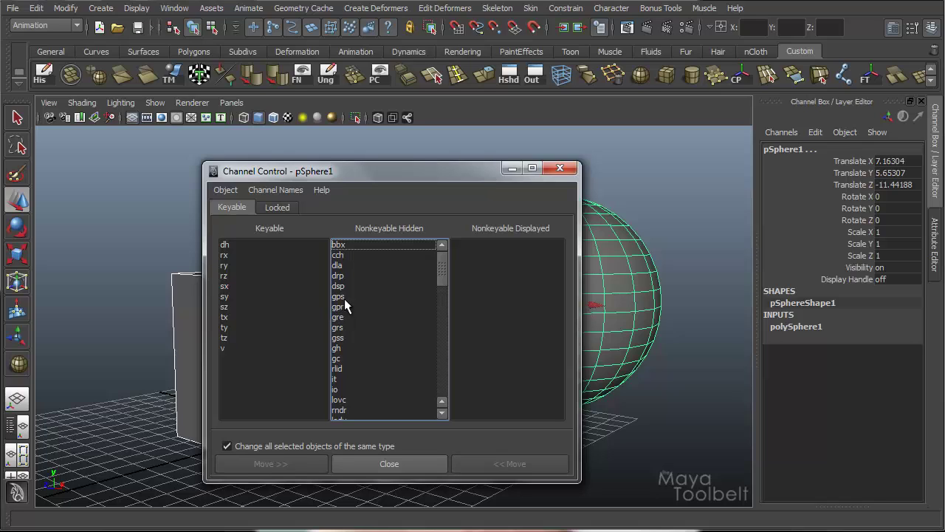
pyautogui.click(275, 189)
pyautogui.click(274, 205)
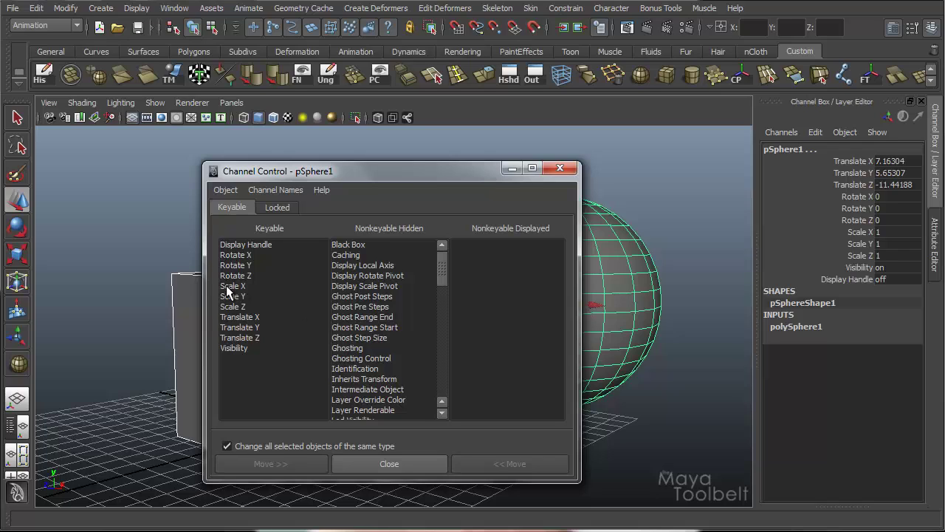
pyautogui.click(284, 189)
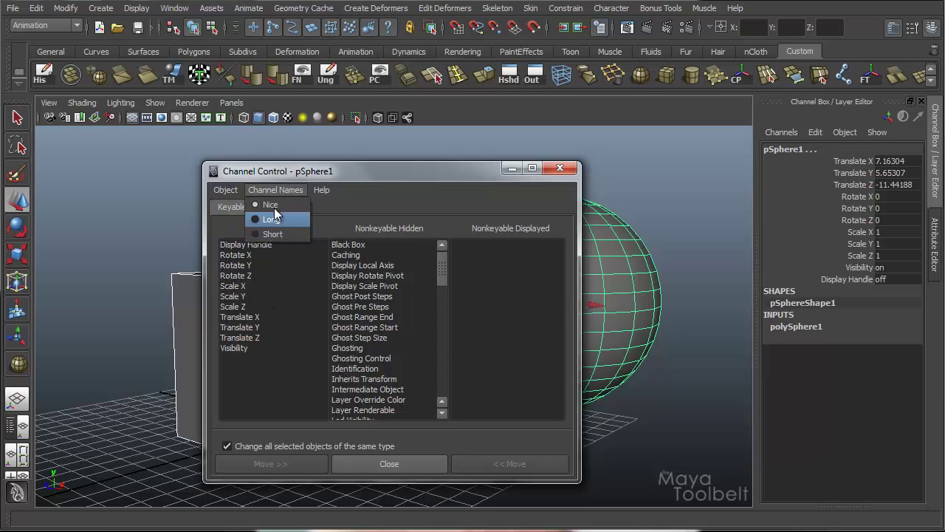
pyautogui.click(298, 174)
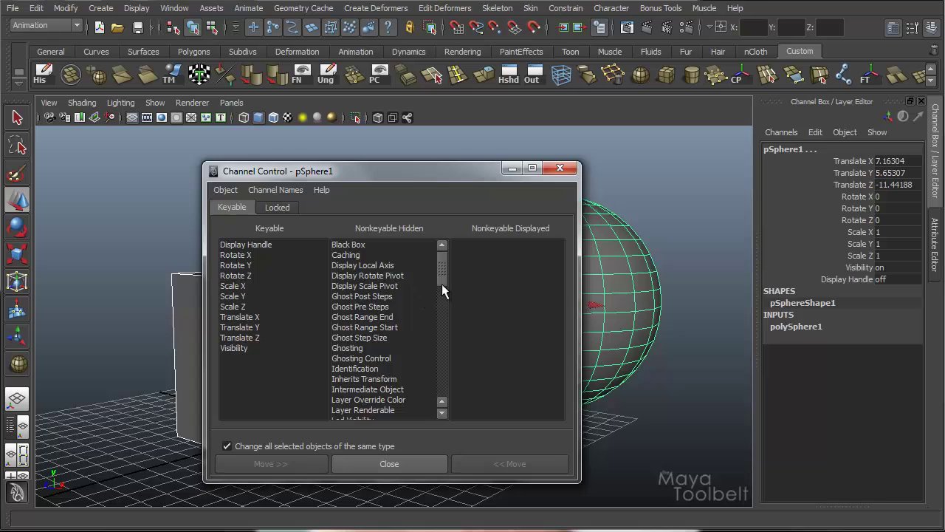
# Move Display Handle from Keyable to Nonkeyable Hidden for the selected objects and reposition the Channel Control window.
pyautogui.moveTo(442, 268)
pyautogui.mouseDown()
pyautogui.moveTo(451, 385)
pyautogui.moveTo(451, 277)
pyautogui.mouseUp()
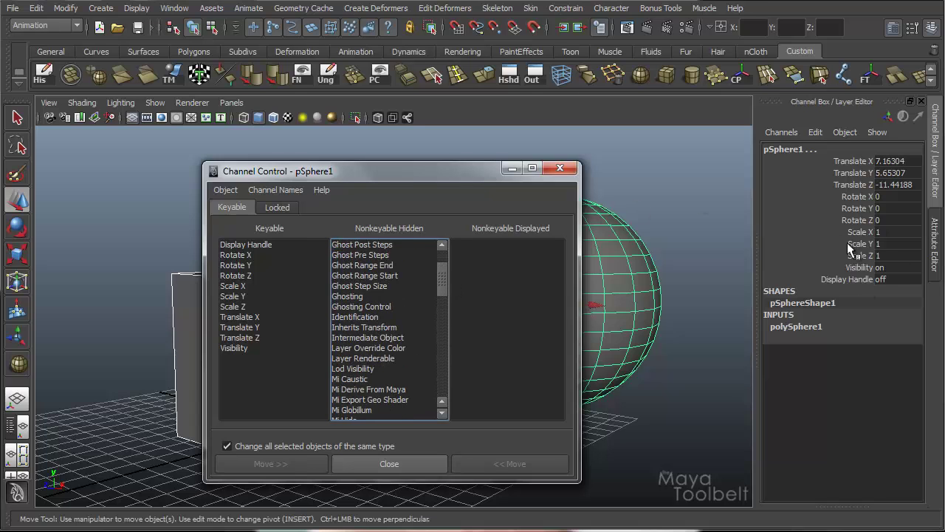
pyautogui.click(268, 245)
pyautogui.click(296, 461)
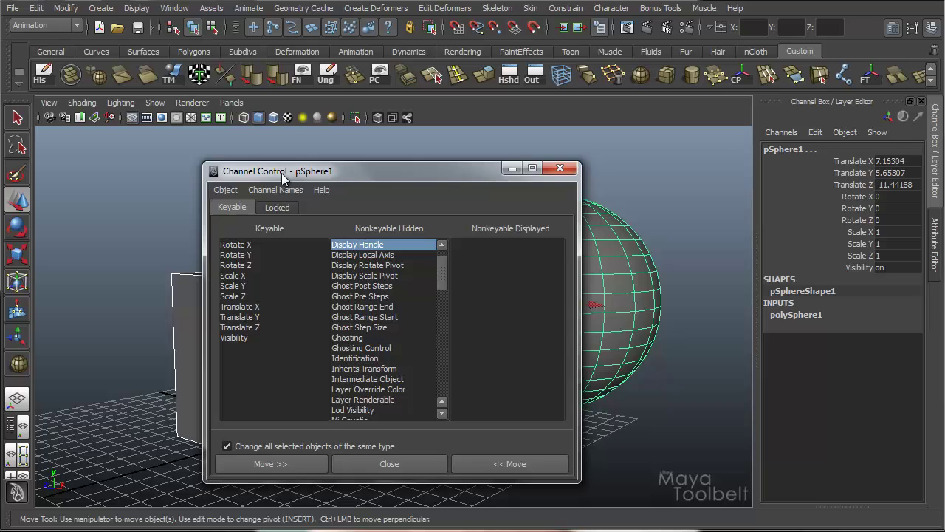
pyautogui.moveTo(373, 168); pyautogui.dragTo(391, 144)
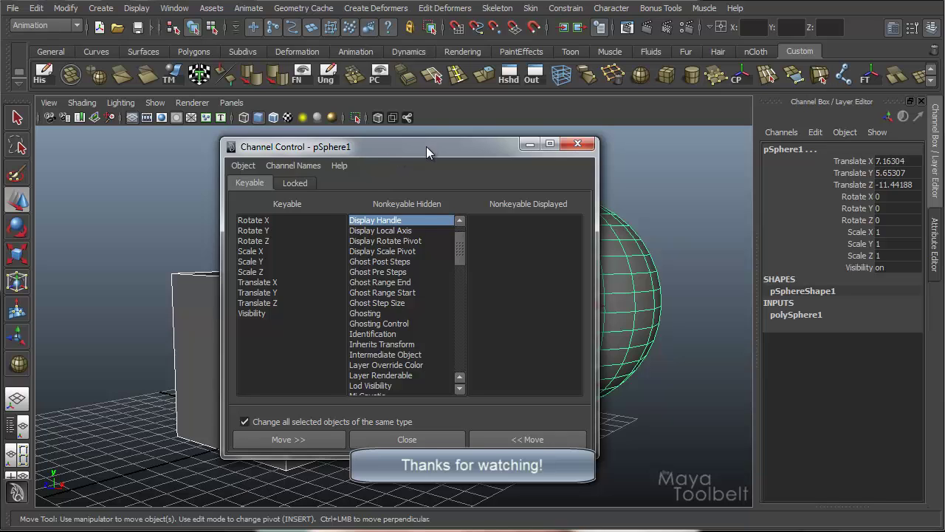
pyautogui.moveTo(427, 148); pyautogui.dragTo(433, 166)
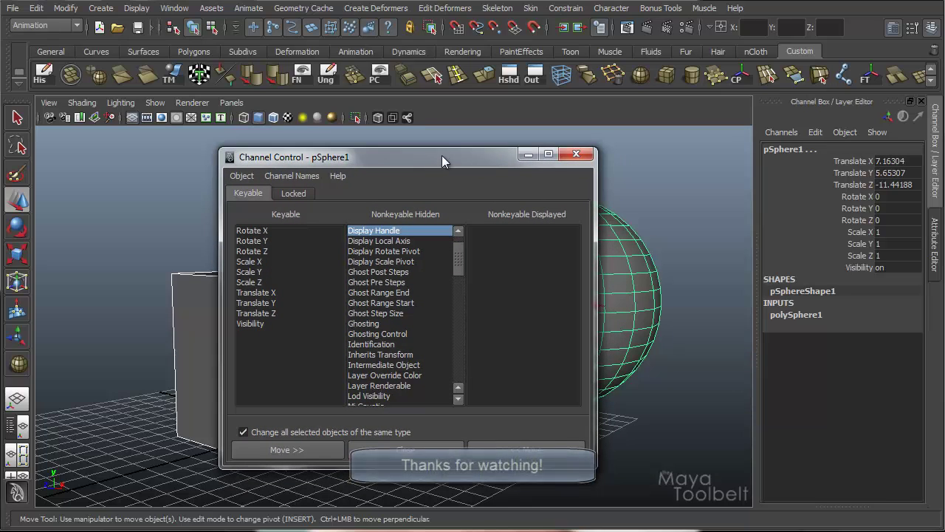